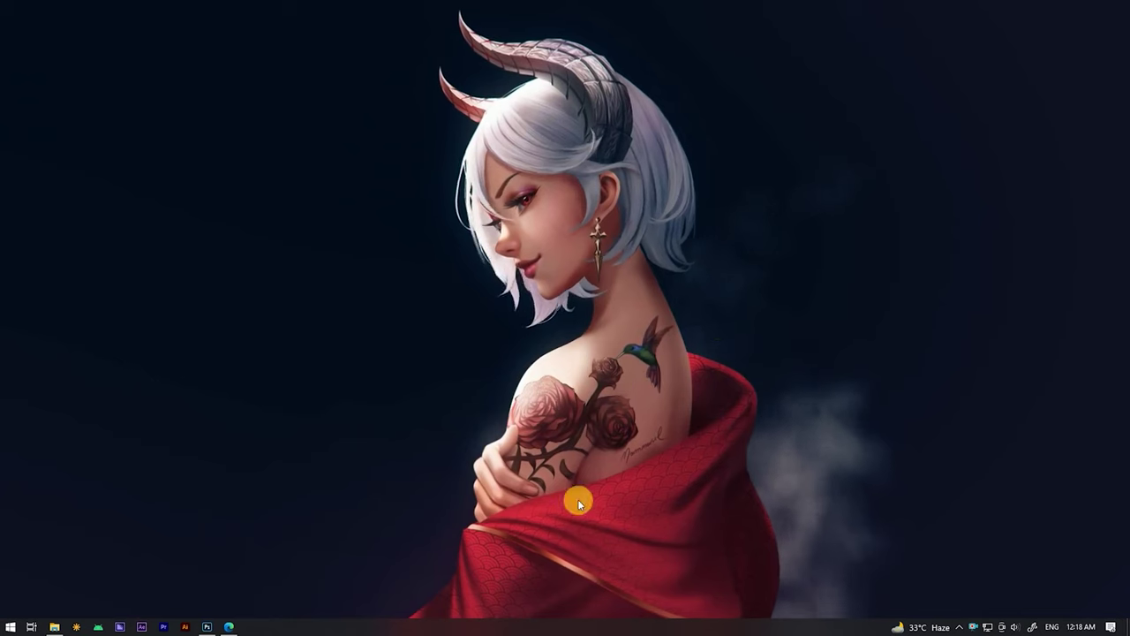
Refresh the desktop and launch Photoshop to its home screen
{"action": "right_click", "coordinate": [719, 327]}
{"action": "left_click", "coordinate": [722, 245]}
{"action": "right_click", "coordinate": [736, 230]}
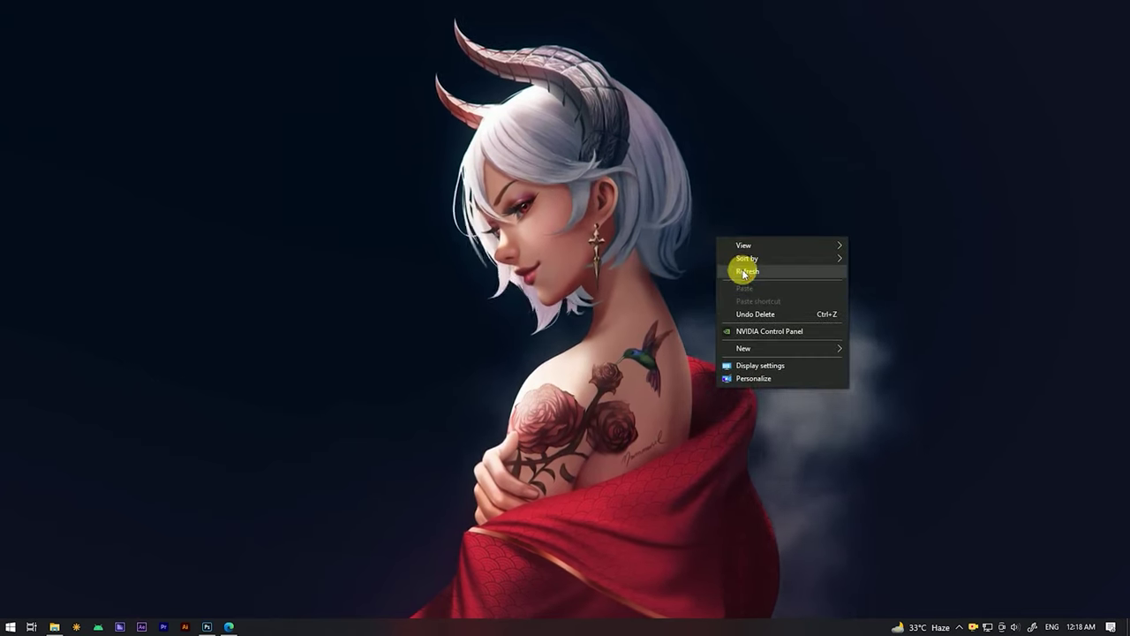
{"action": "left_click", "coordinate": [765, 263]}
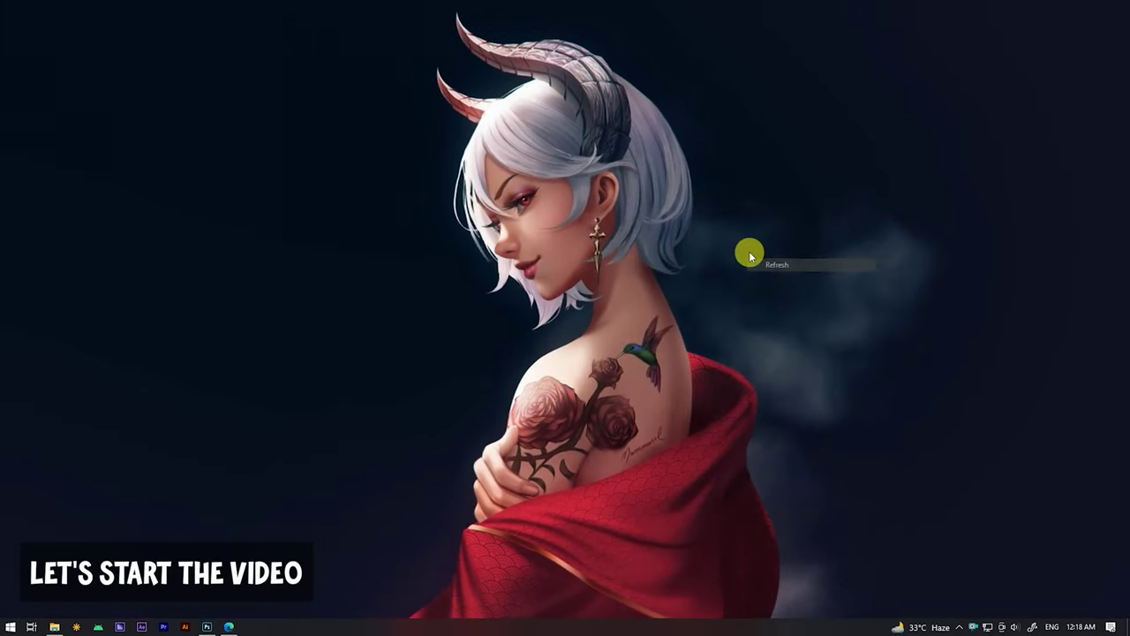
{"action": "left_click", "coordinate": [207, 628]}
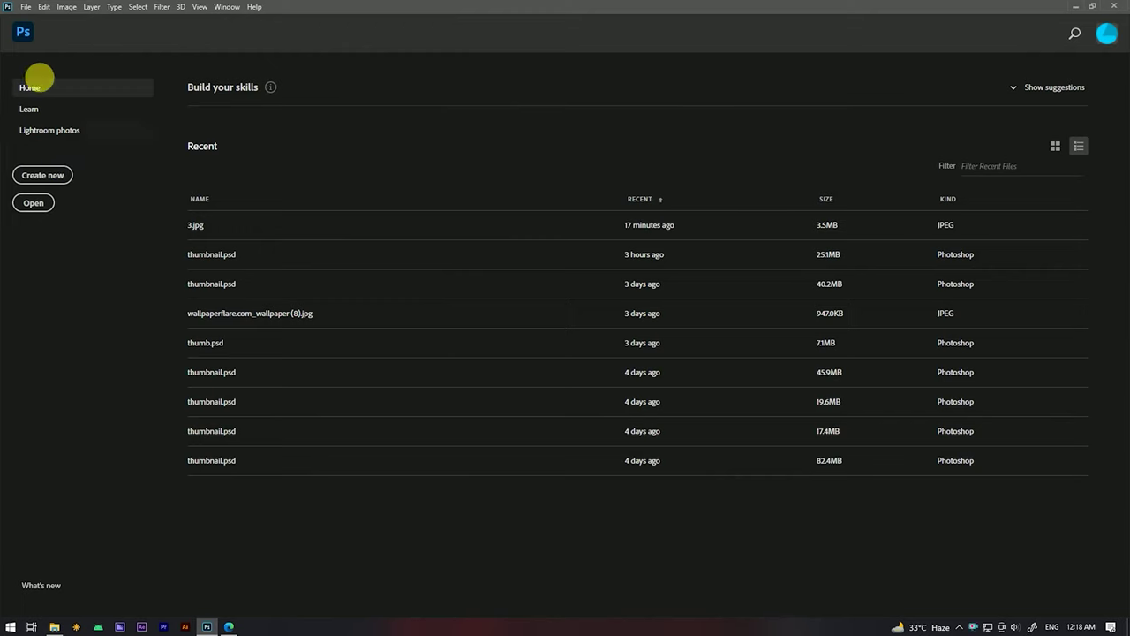
Open 3.jpg via File > Open As with the Camera Raw format
{"action": "left_click", "coordinate": [26, 9]}
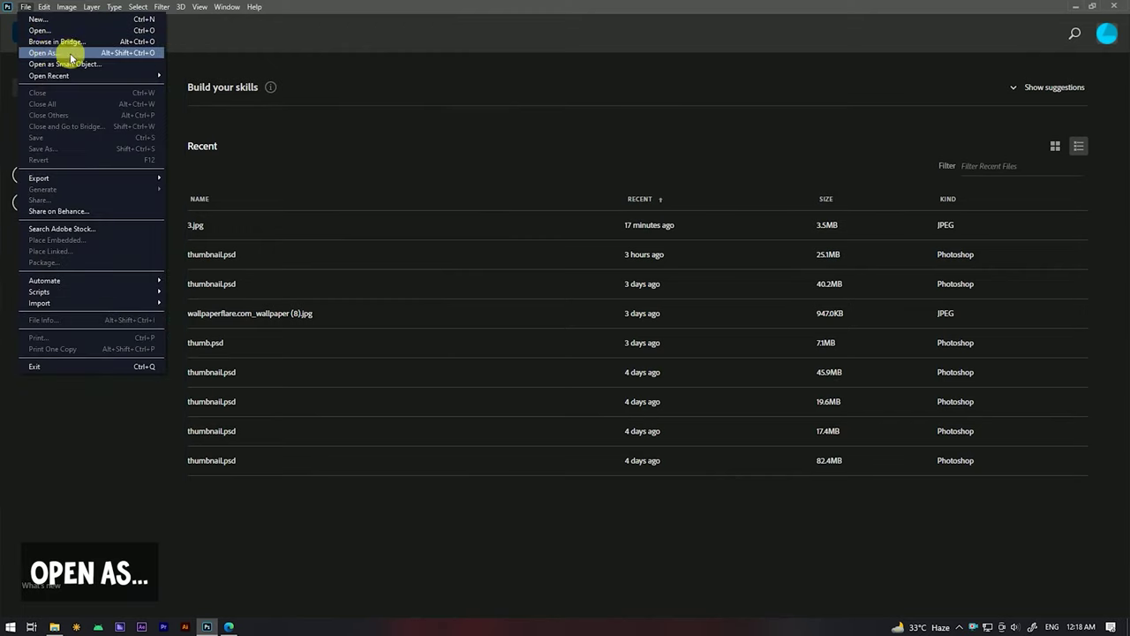
{"action": "left_click", "coordinate": [117, 55]}
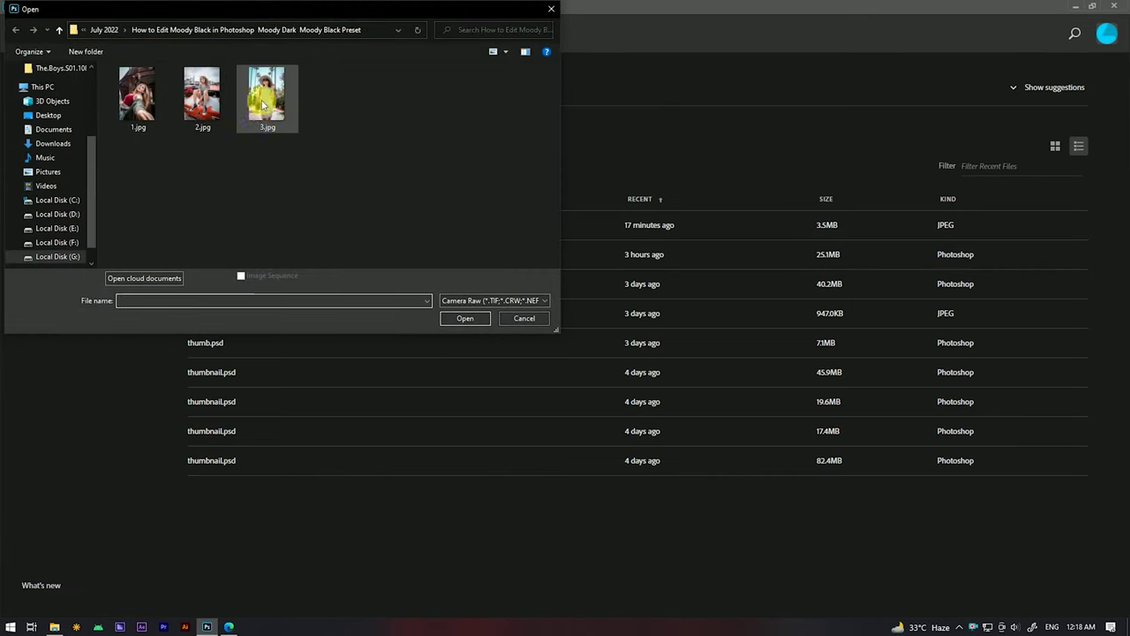
{"action": "left_click", "coordinate": [272, 100]}
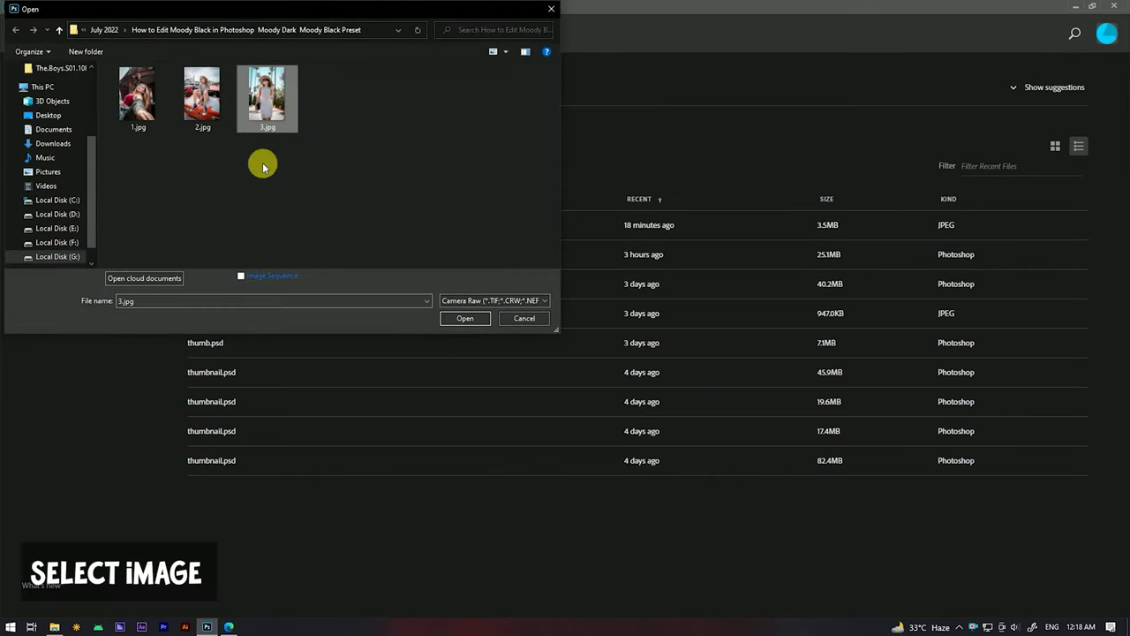
{"action": "left_click", "coordinate": [517, 301]}
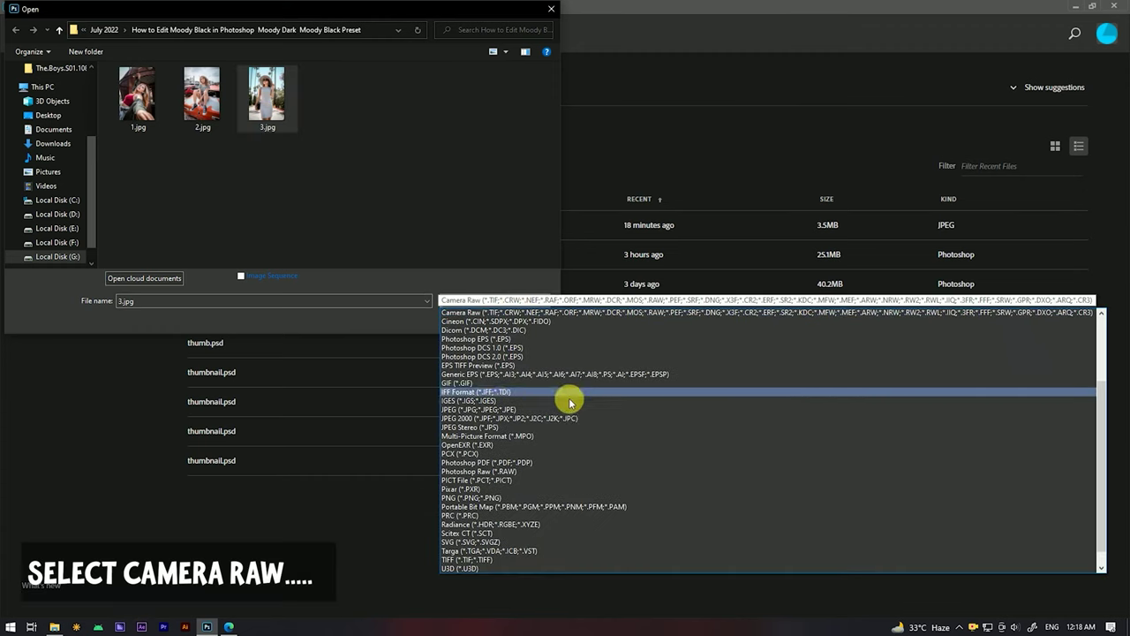
{"action": "left_click", "coordinate": [511, 312]}
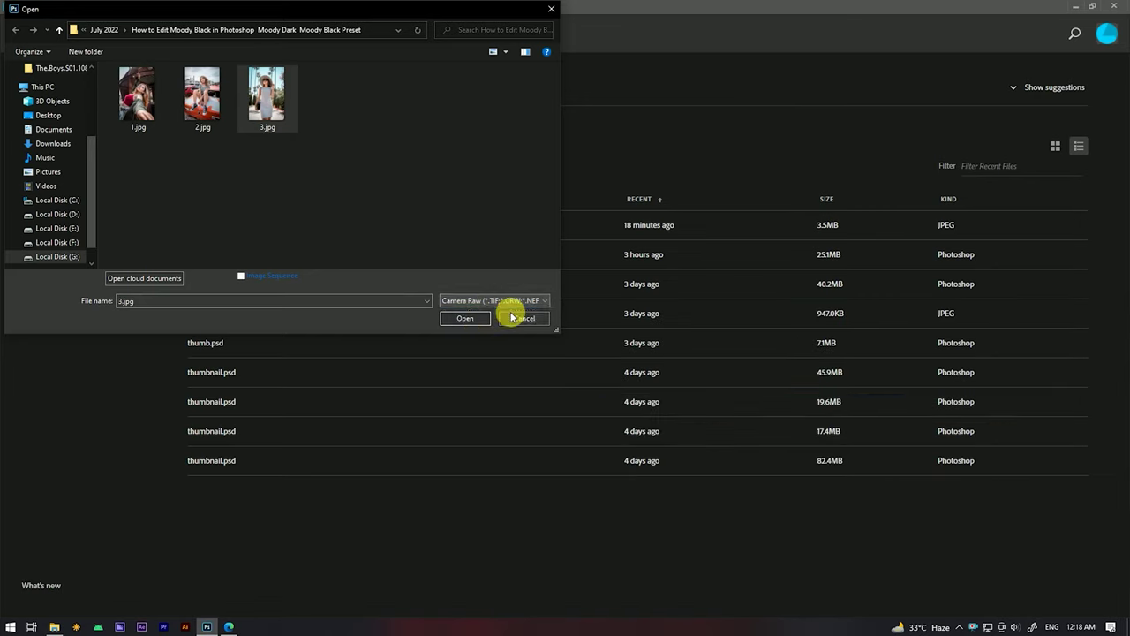
{"action": "left_click", "coordinate": [458, 320]}
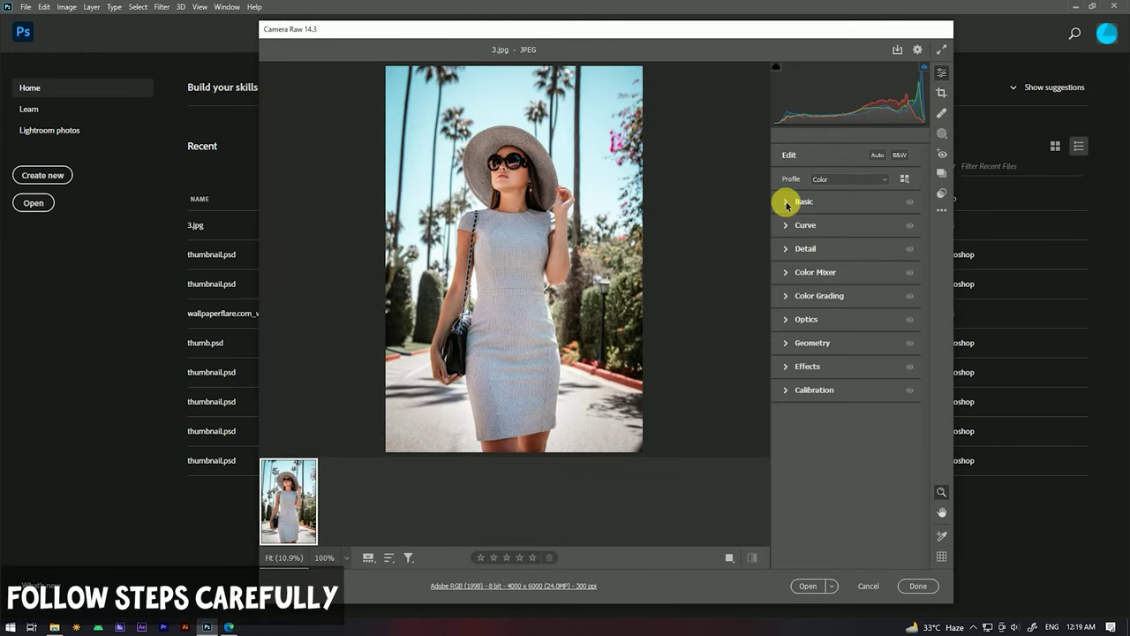
In the Basic panel, set Temperature to +10 and Contrast to -50
{"action": "left_click", "coordinate": [787, 205]}
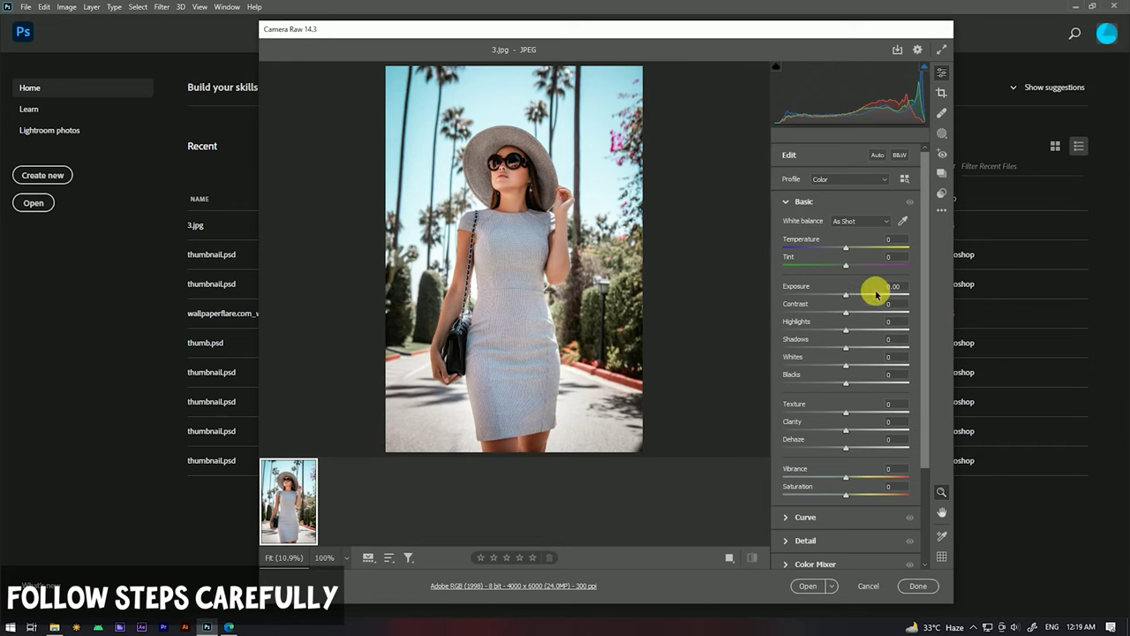
{"action": "left_click", "coordinate": [906, 244]}
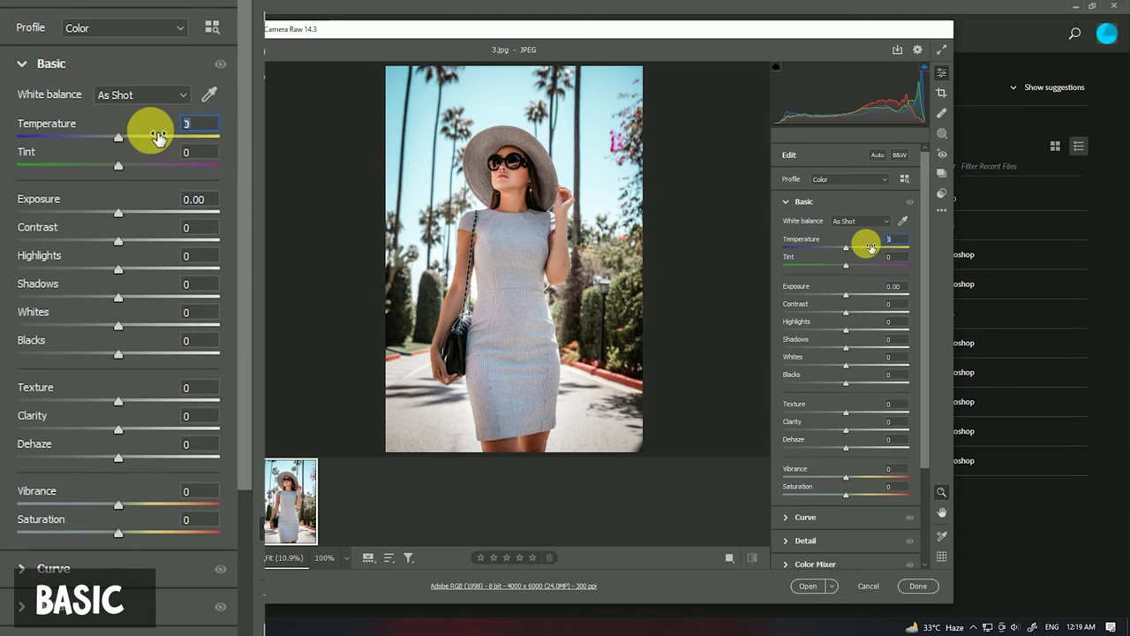
{"action": "type", "text": "10"}
{"action": "key", "text": "Return"}
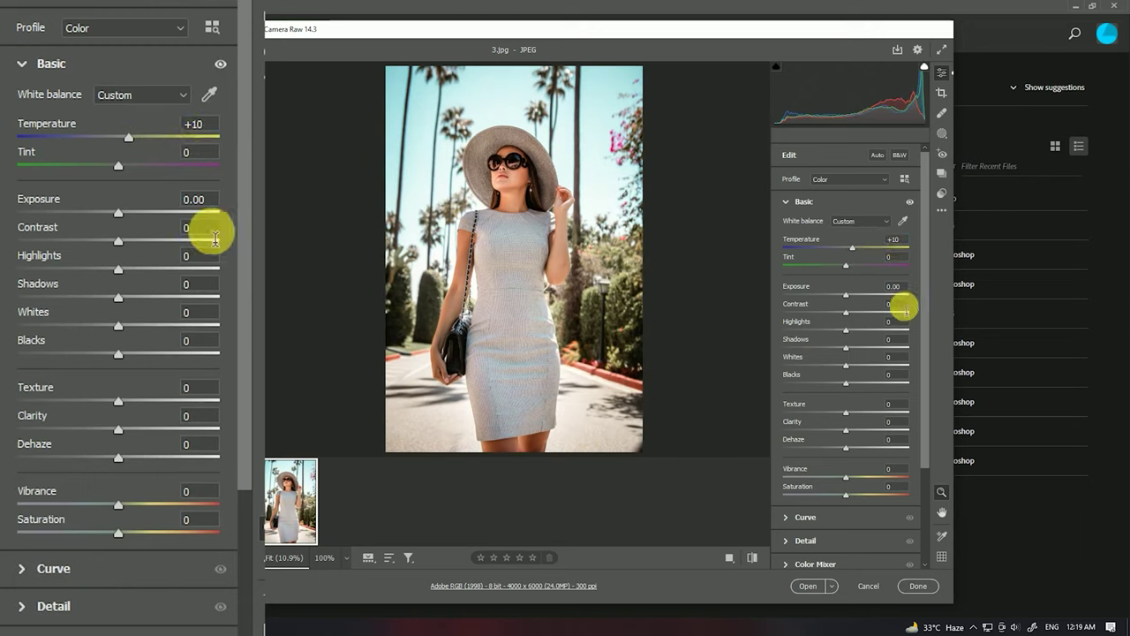
{"action": "left_click", "coordinate": [176, 233]}
{"action": "type", "text": "-50"}
{"action": "key", "text": "Return"}
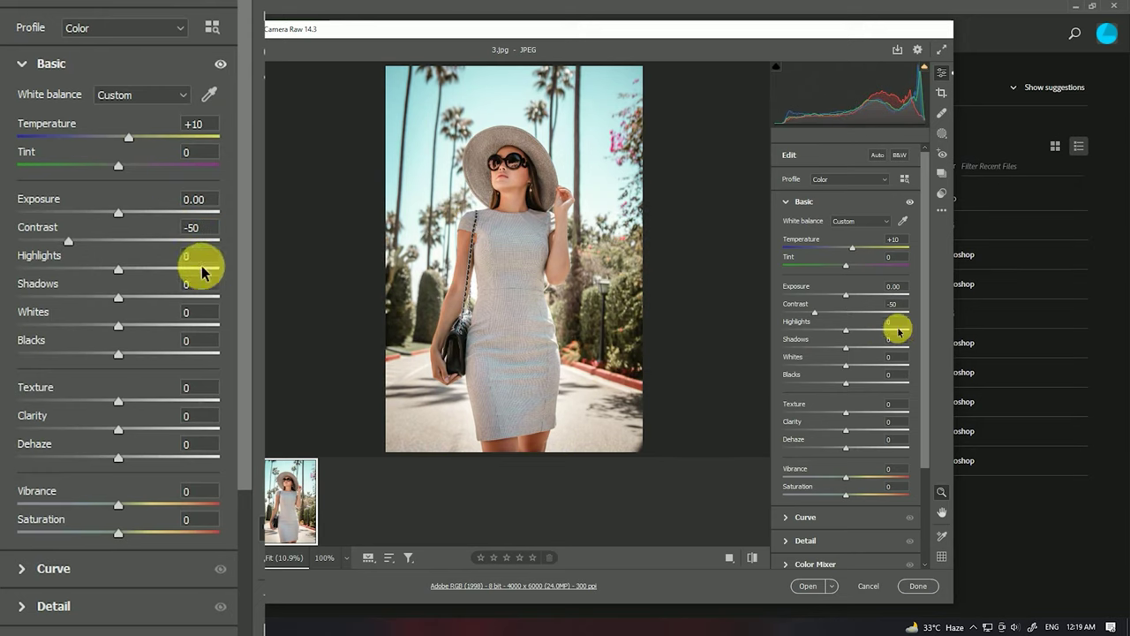
Set Highlights +10, Shadows and Blacks to -30, and Clarity +50
{"action": "left_click", "coordinate": [121, 277]}
{"action": "left_click_drag", "start_coordinate": [121, 276], "coordinate": [129, 277]}
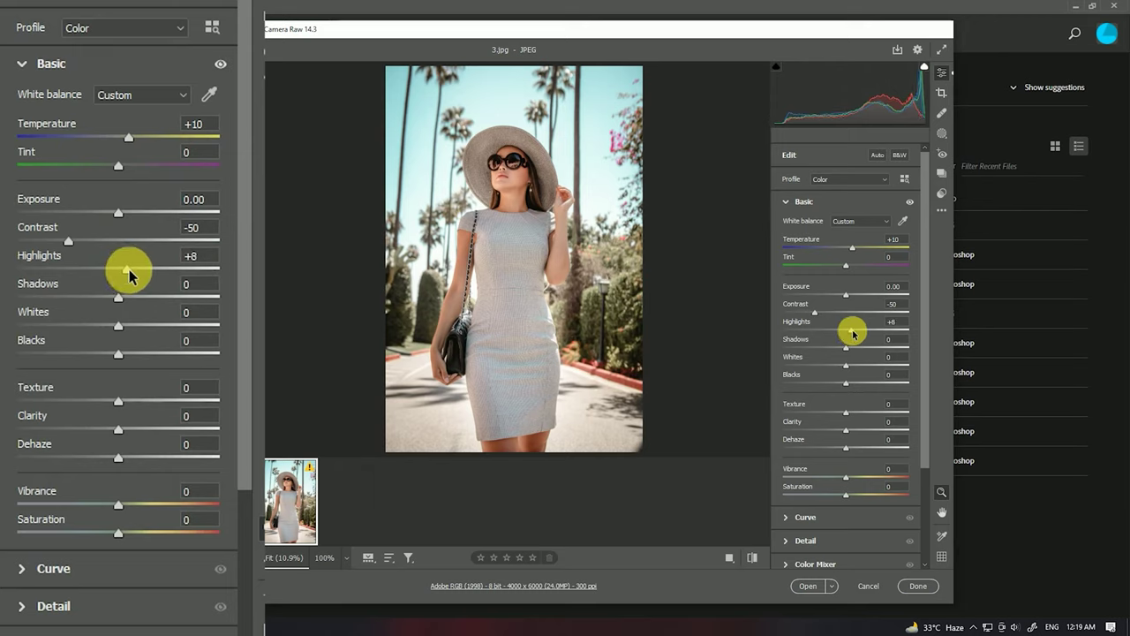
{"action": "left_click_drag", "start_coordinate": [129, 276], "coordinate": [130, 277]}
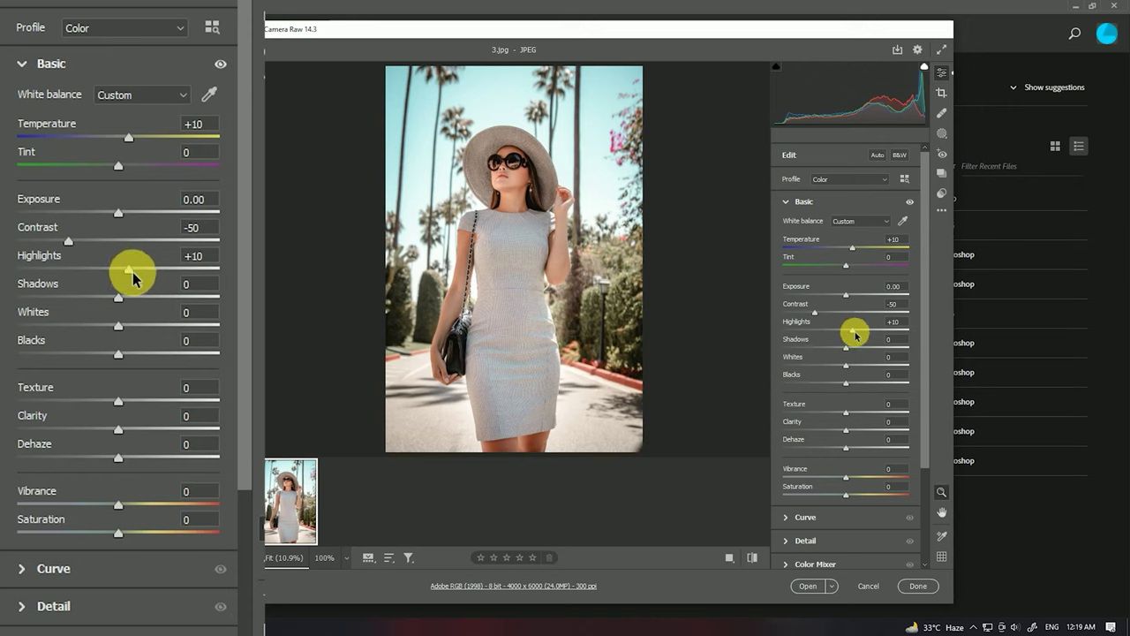
{"action": "left_click_drag", "start_coordinate": [121, 306], "coordinate": [92, 304]}
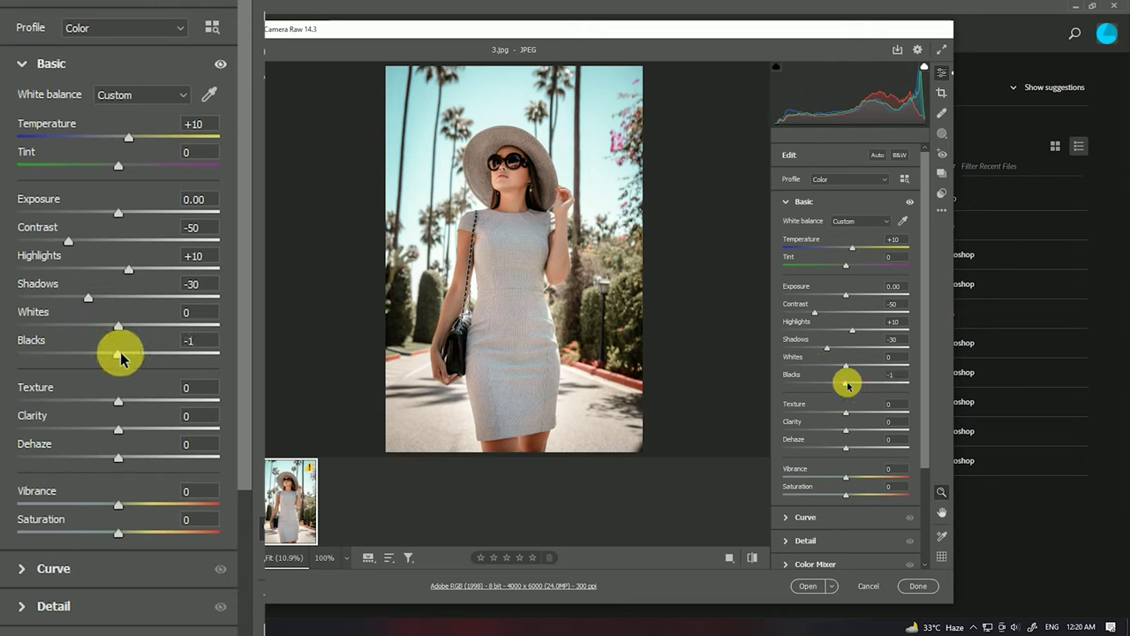
{"action": "left_click_drag", "start_coordinate": [121, 357], "coordinate": [99, 355]}
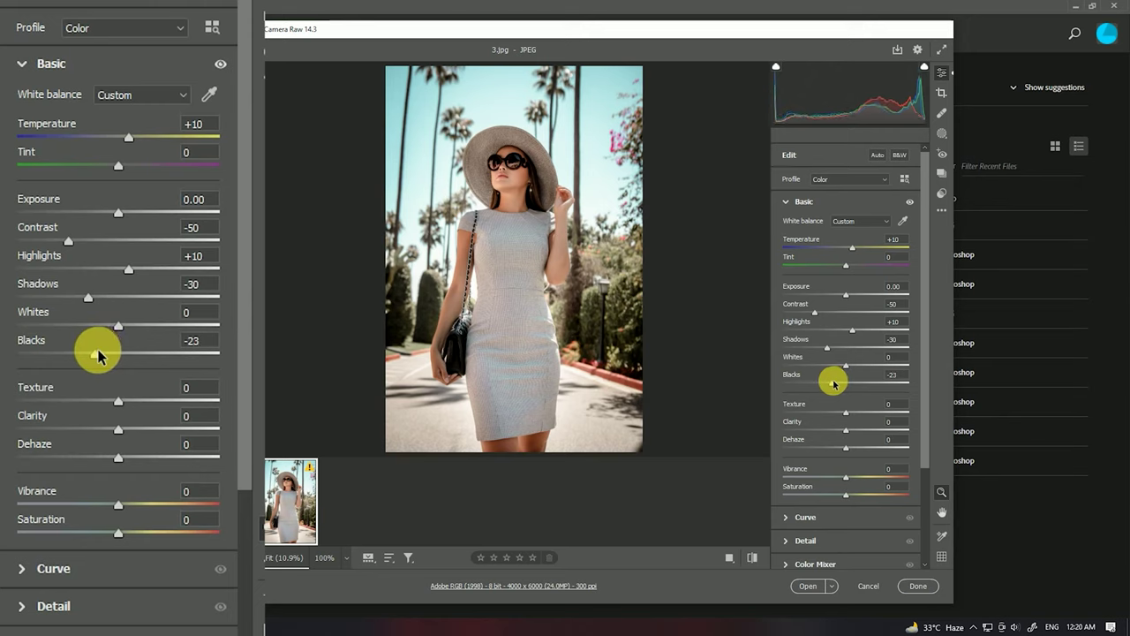
{"action": "left_click_drag", "start_coordinate": [98, 355], "coordinate": [93, 354]}
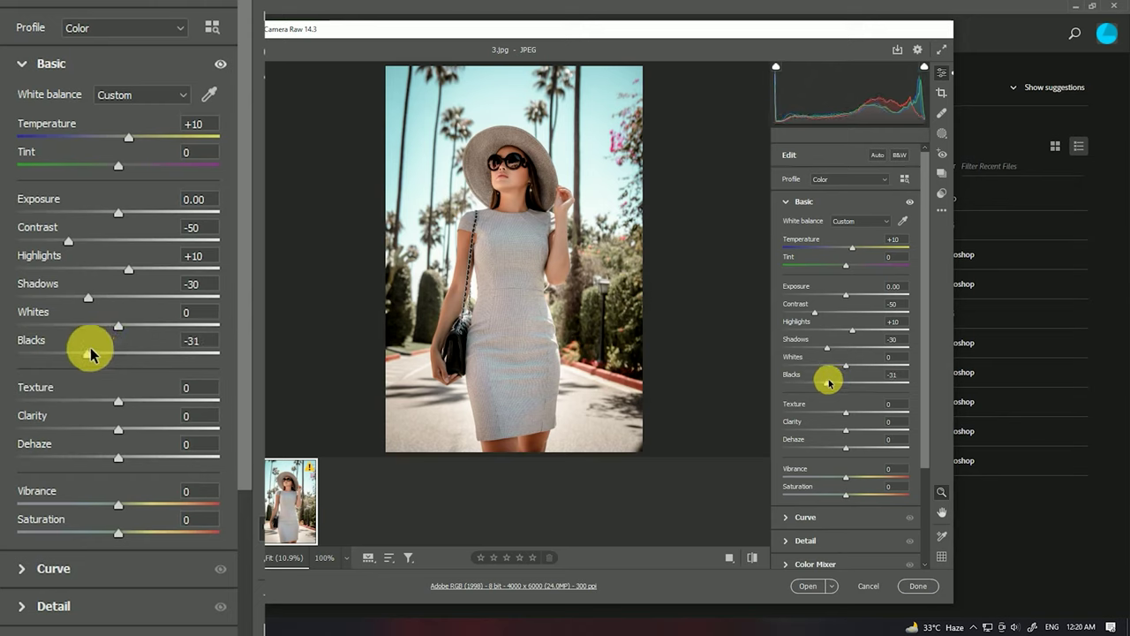
{"action": "left_click_drag", "start_coordinate": [91, 354], "coordinate": [96, 354]}
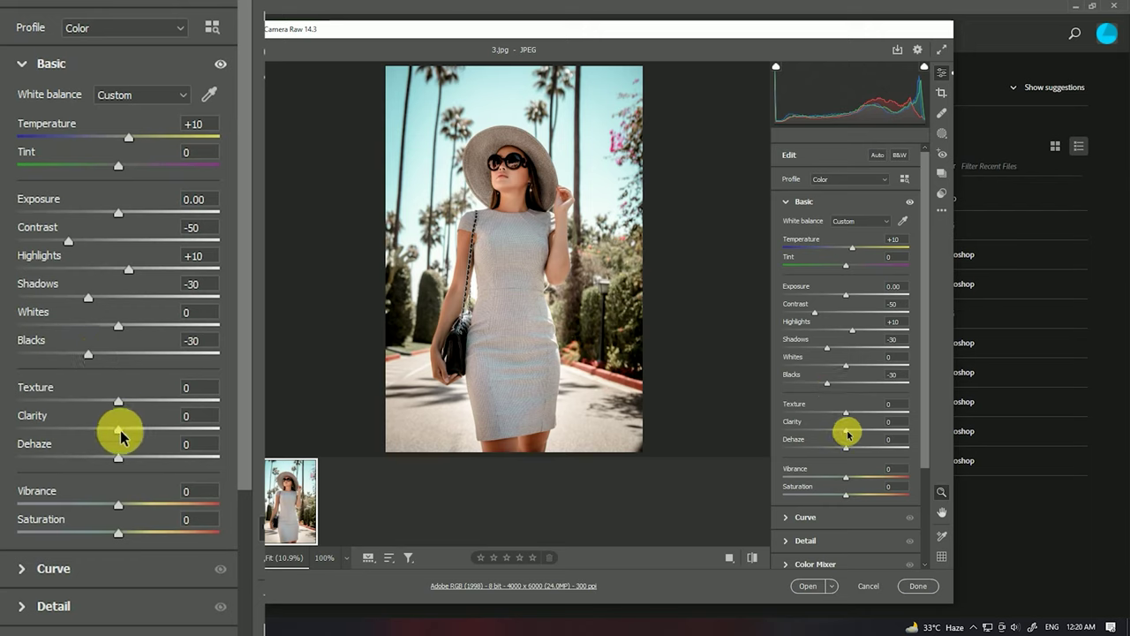
{"action": "left_click_drag", "start_coordinate": [121, 433], "coordinate": [167, 437]}
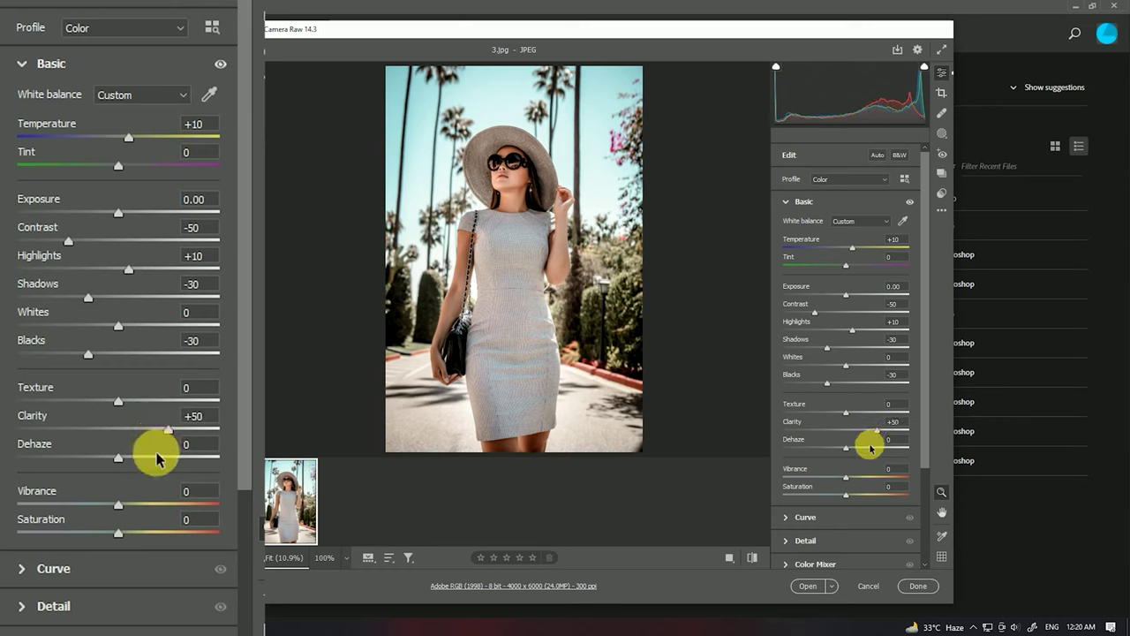
{"action": "left_click", "coordinate": [25, 66]}
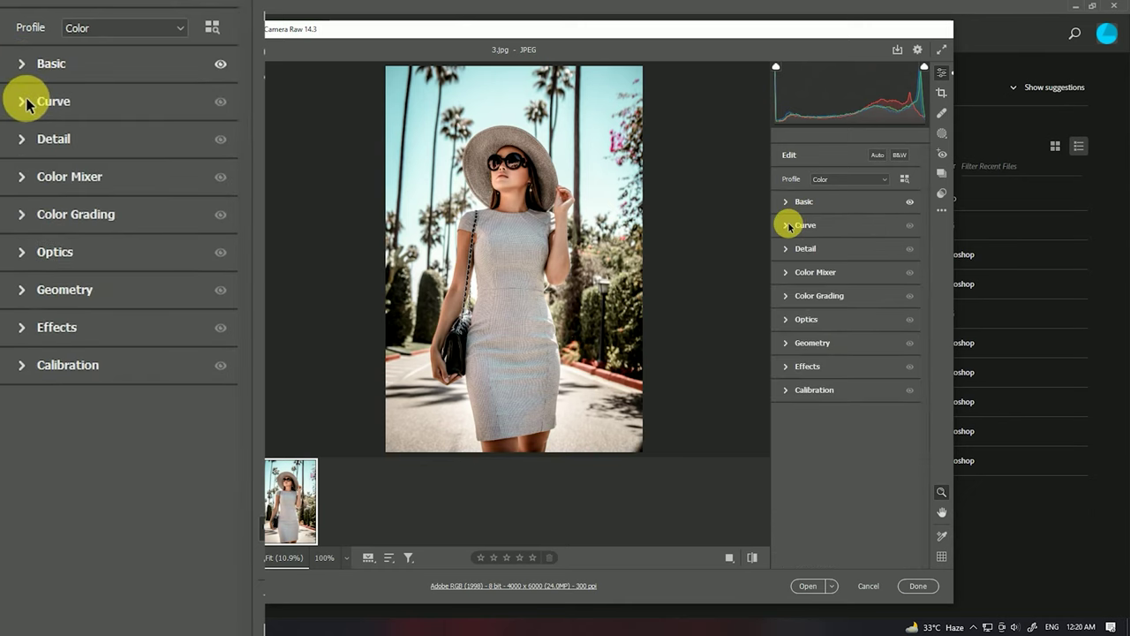
Shape a matte point curve: lifted black point, lowered shadows, raised midtones and highlights
{"action": "left_click", "coordinate": [25, 101]}
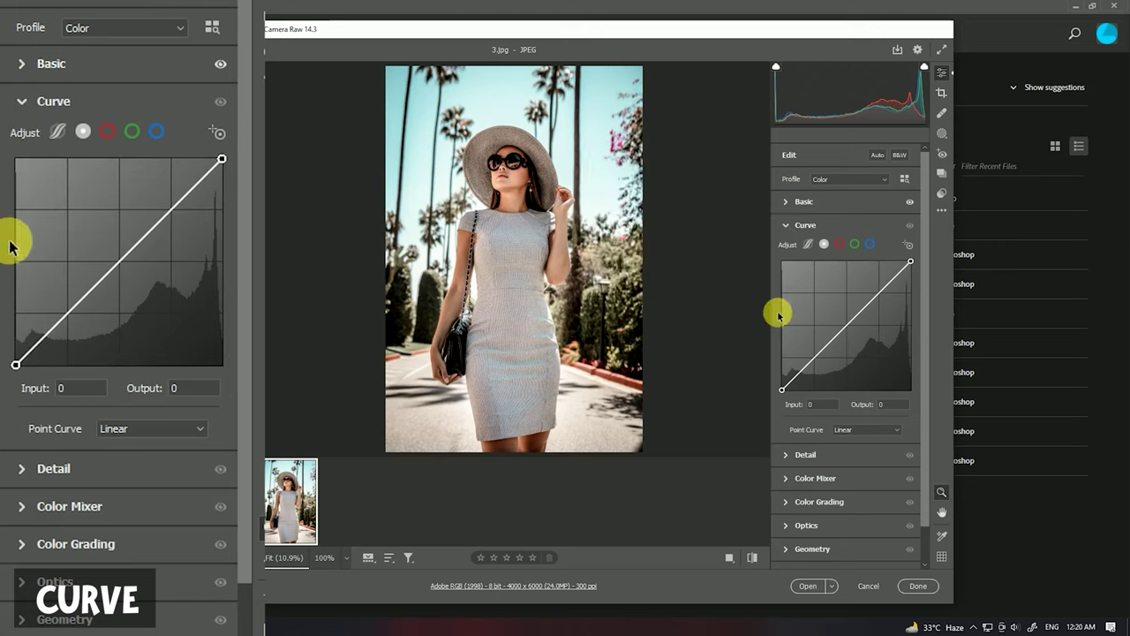
{"action": "left_click_drag", "start_coordinate": [31, 371], "coordinate": [15, 366]}
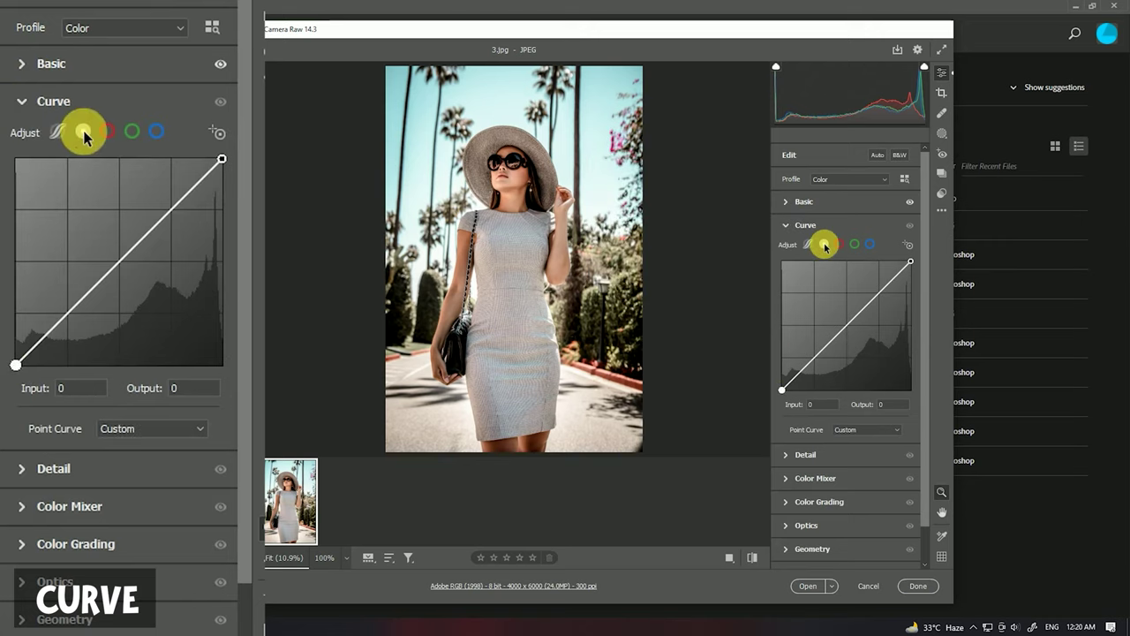
{"action": "left_click_drag", "start_coordinate": [15, 364], "coordinate": [16, 335]}
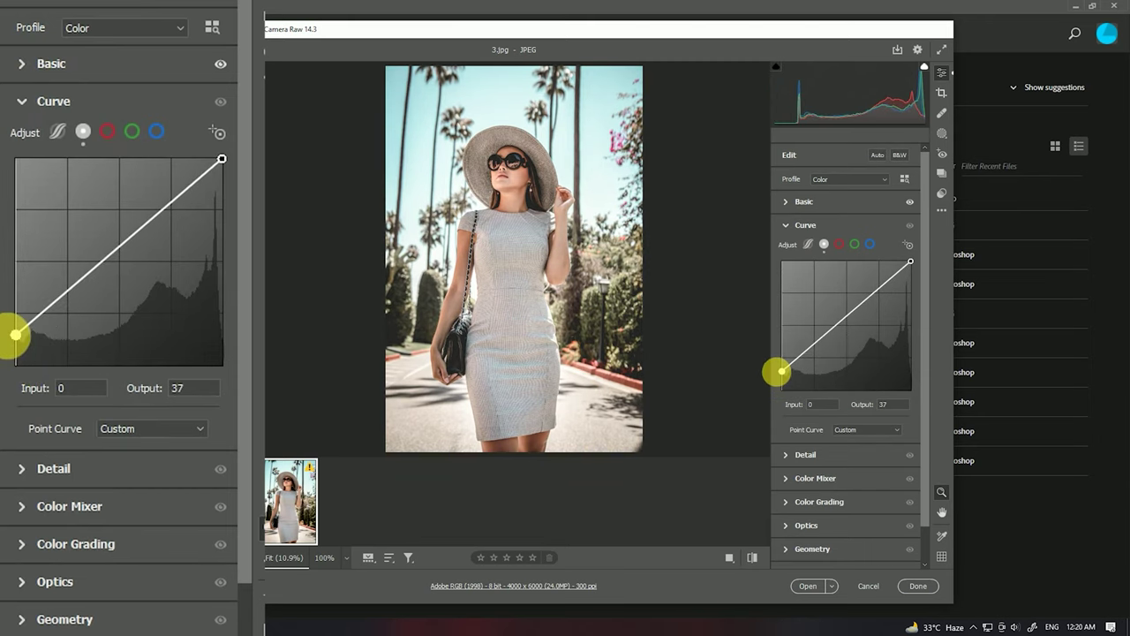
{"action": "left_click", "coordinate": [67, 291]}
{"action": "left_click_drag", "start_coordinate": [67, 291], "coordinate": [68, 323]}
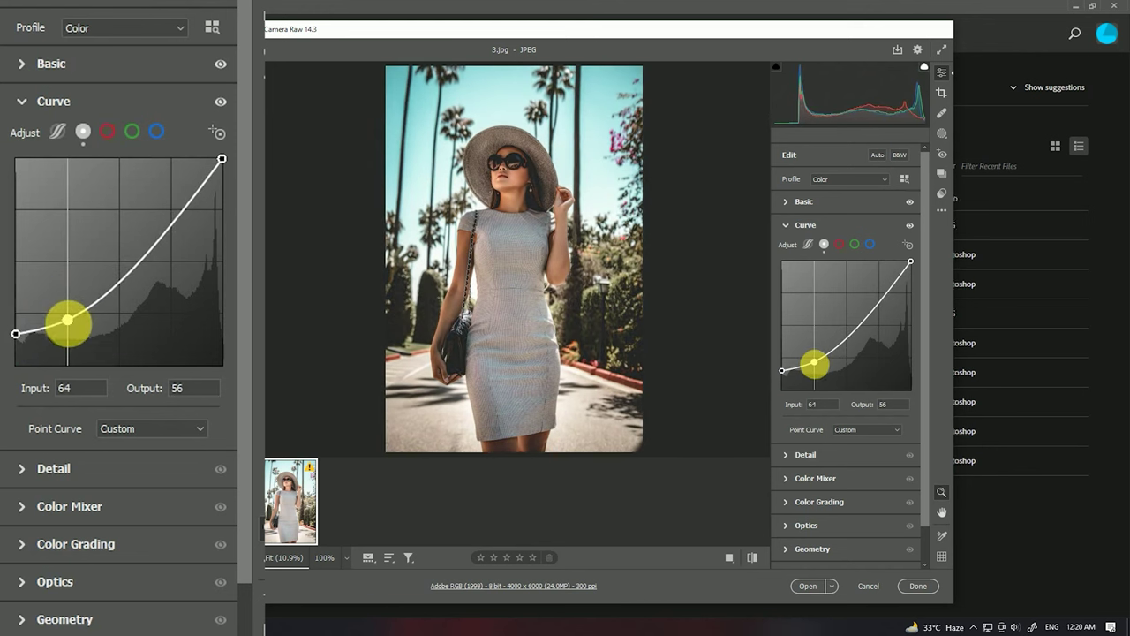
{"action": "left_click", "coordinate": [123, 281]}
{"action": "mouse_move", "coordinate": [123, 281]}
{"action": "left_mouse_down"}
{"action": "mouse_move", "coordinate": [118, 258]}
{"action": "mouse_move", "coordinate": [118, 269]}
{"action": "left_mouse_up"}
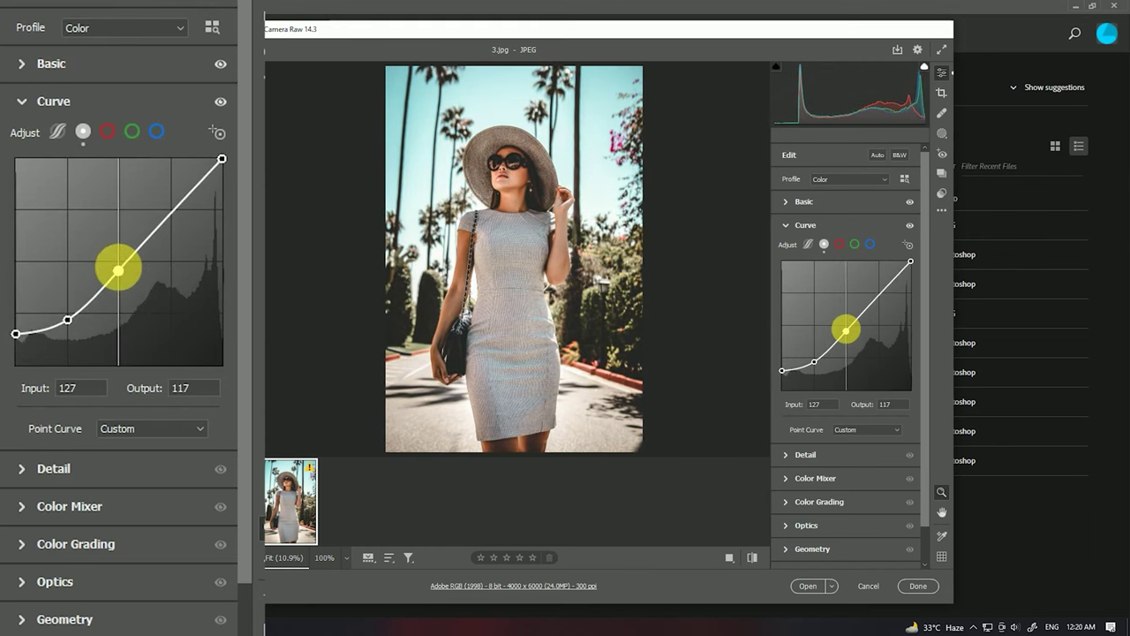
{"action": "left_click_drag", "start_coordinate": [180, 205], "coordinate": [179, 199]}
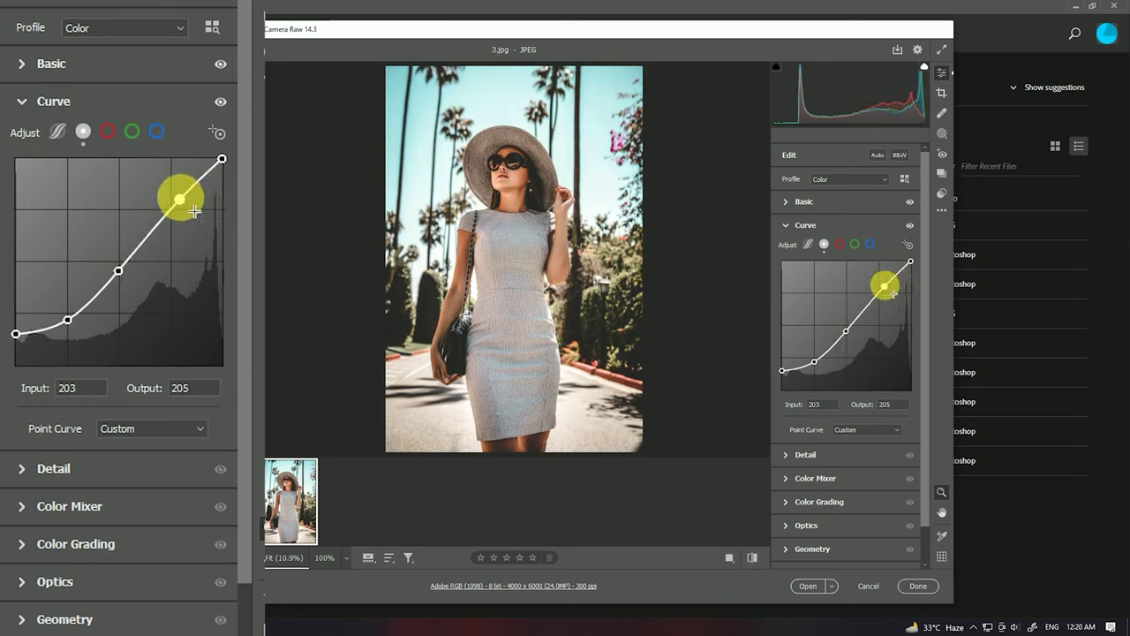
{"action": "left_click", "coordinate": [19, 103]}
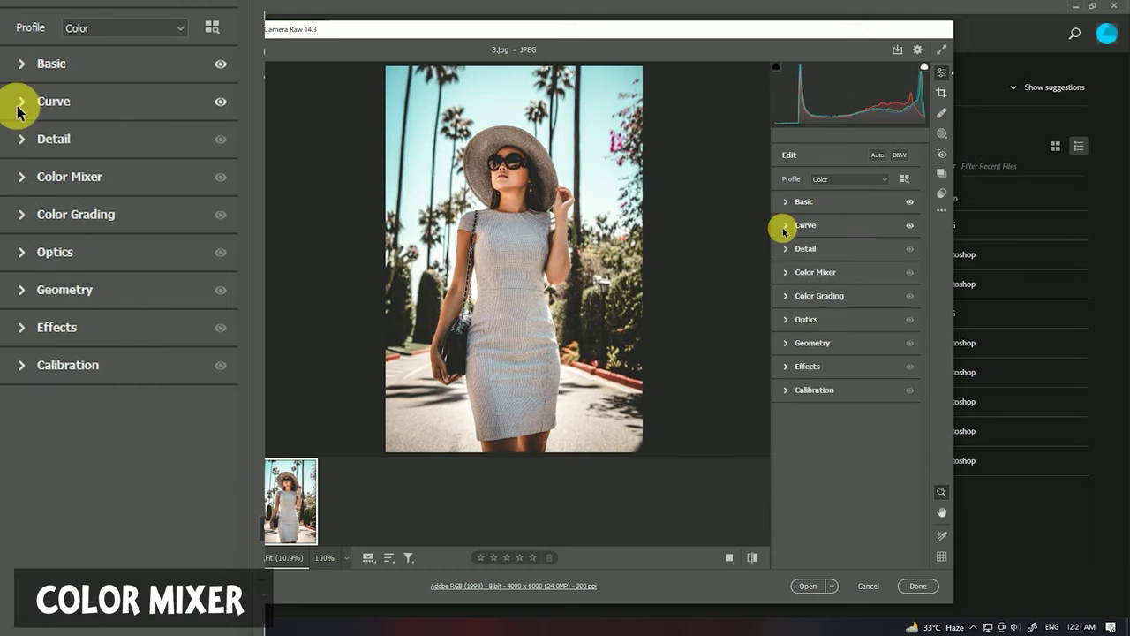
In the Color Mixer's Hue tab, set Reds to +10 and Yellows to -59
{"action": "left_click", "coordinate": [23, 179]}
{"action": "left_click", "coordinate": [29, 237]}
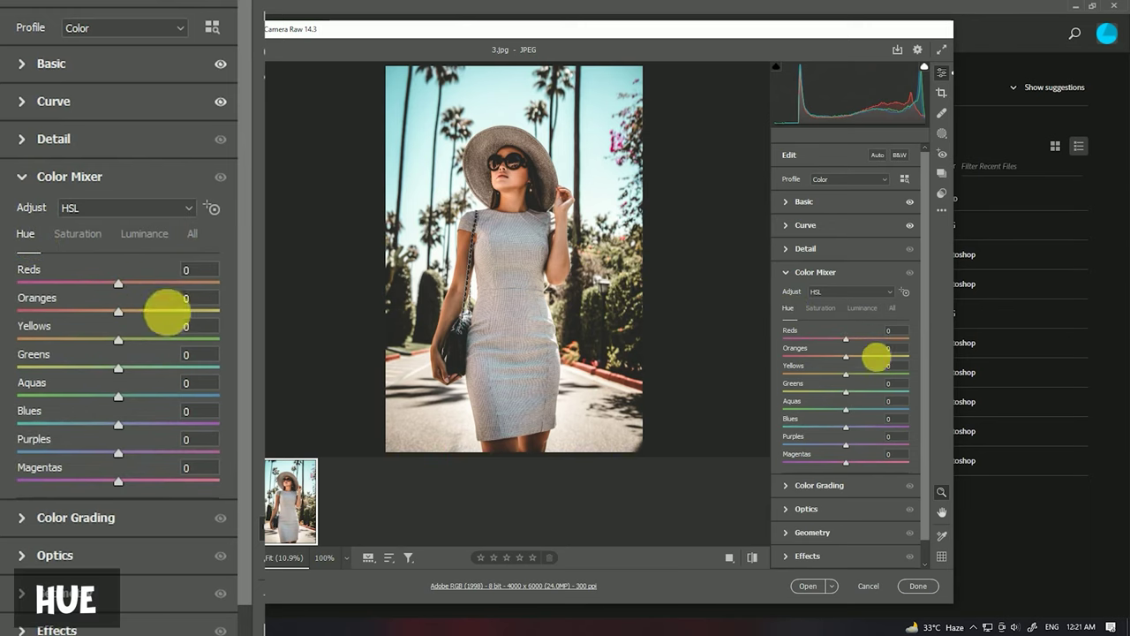
{"action": "left_click", "coordinate": [207, 279]}
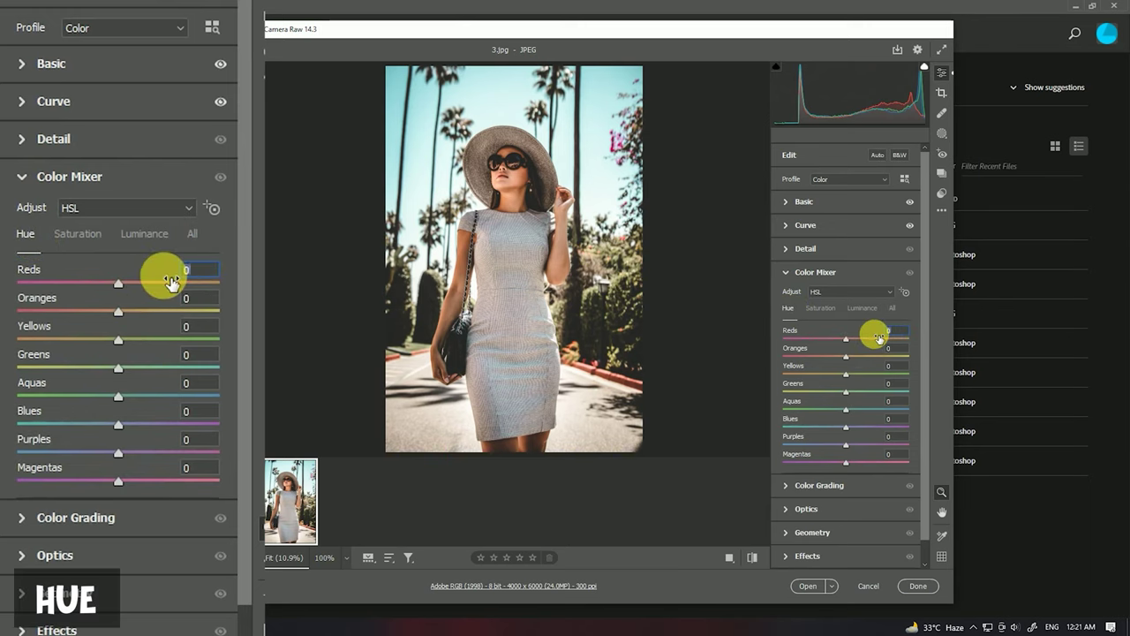
{"action": "type", "text": "10"}
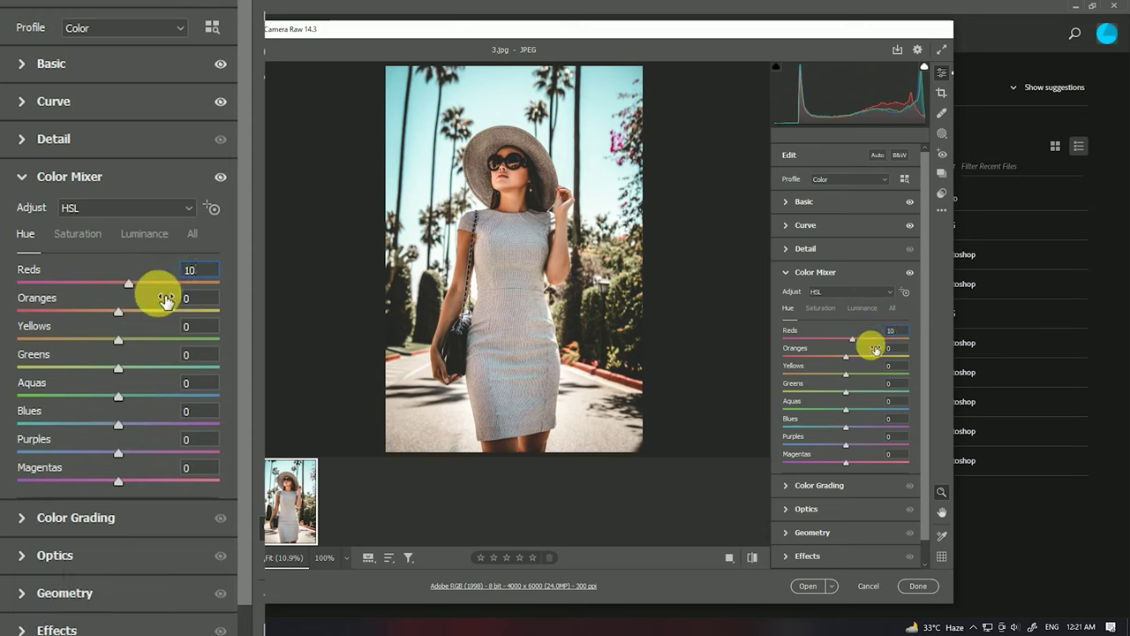
{"action": "left_click", "coordinate": [121, 343]}
{"action": "left_click_drag", "start_coordinate": [121, 343], "coordinate": [64, 344]}
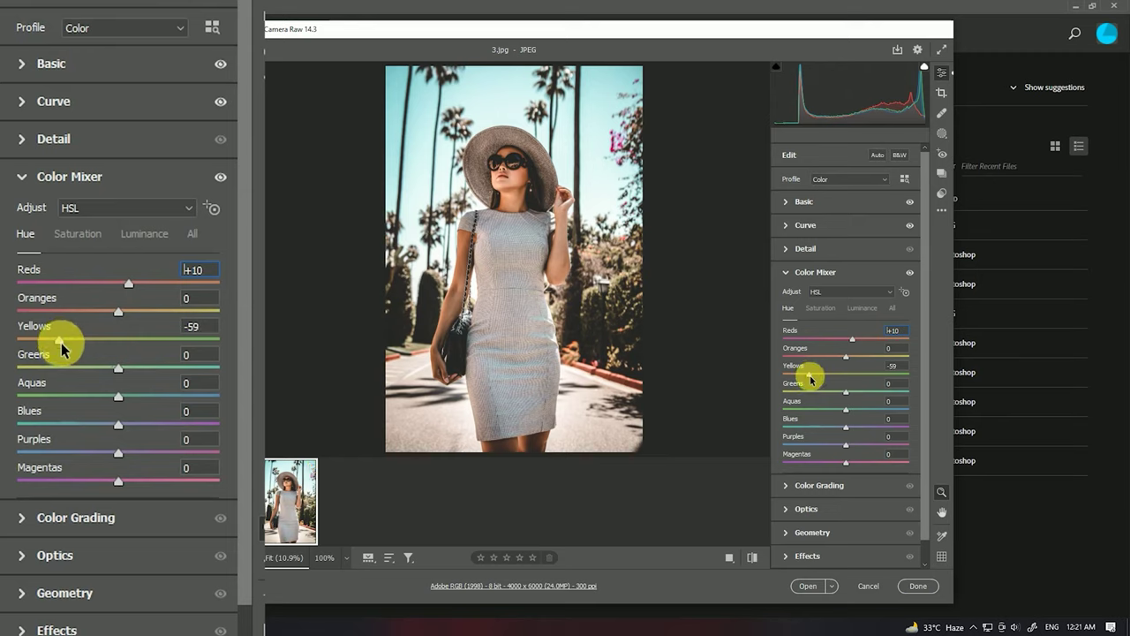
{"action": "left_click", "coordinate": [77, 234]}
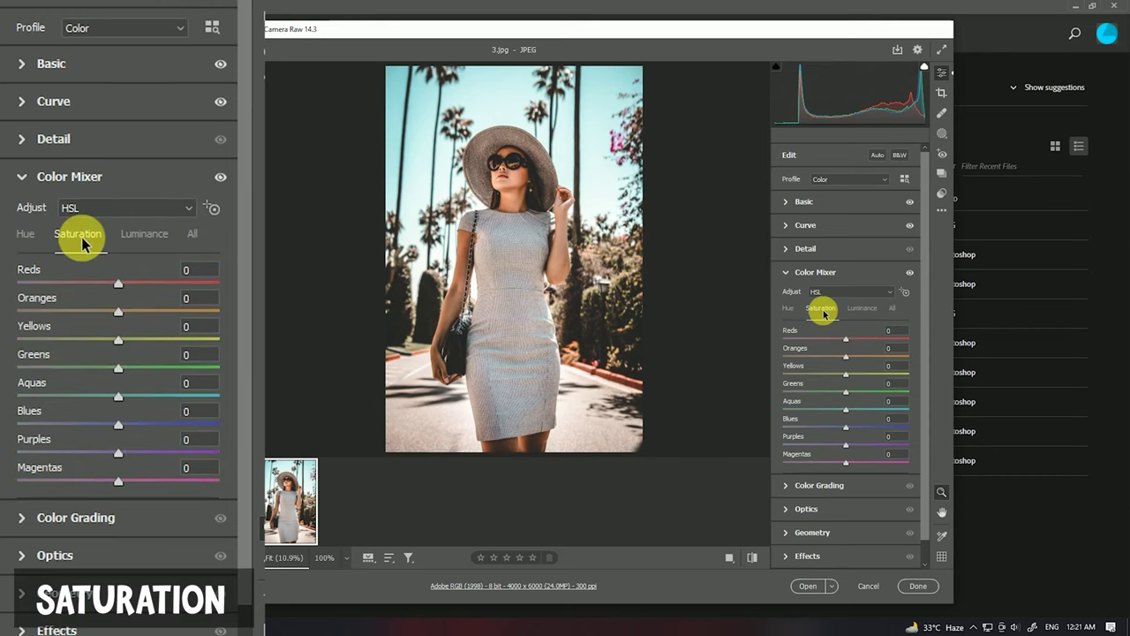
Lower saturation of Reds to -11, Oranges -20, Aquas -27, and reduce Yellows, Greens, Blues
{"action": "left_click_drag", "start_coordinate": [118, 283], "coordinate": [109, 284]}
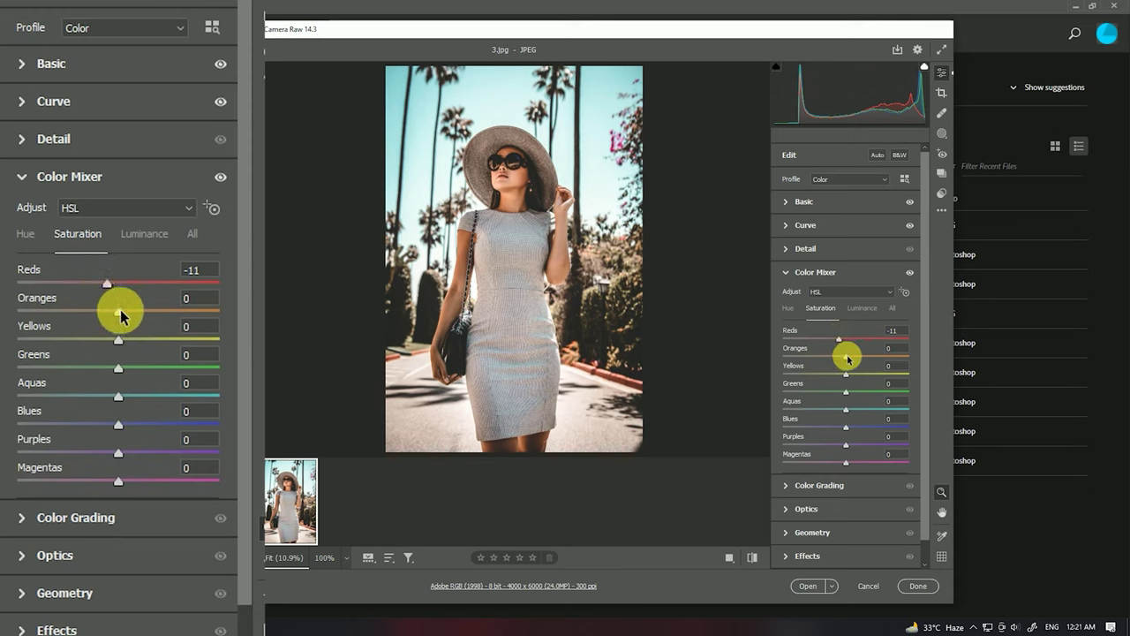
{"action": "left_click_drag", "start_coordinate": [121, 317], "coordinate": [112, 315]}
{"action": "left_click_drag", "start_coordinate": [106, 314], "coordinate": [101, 309]}
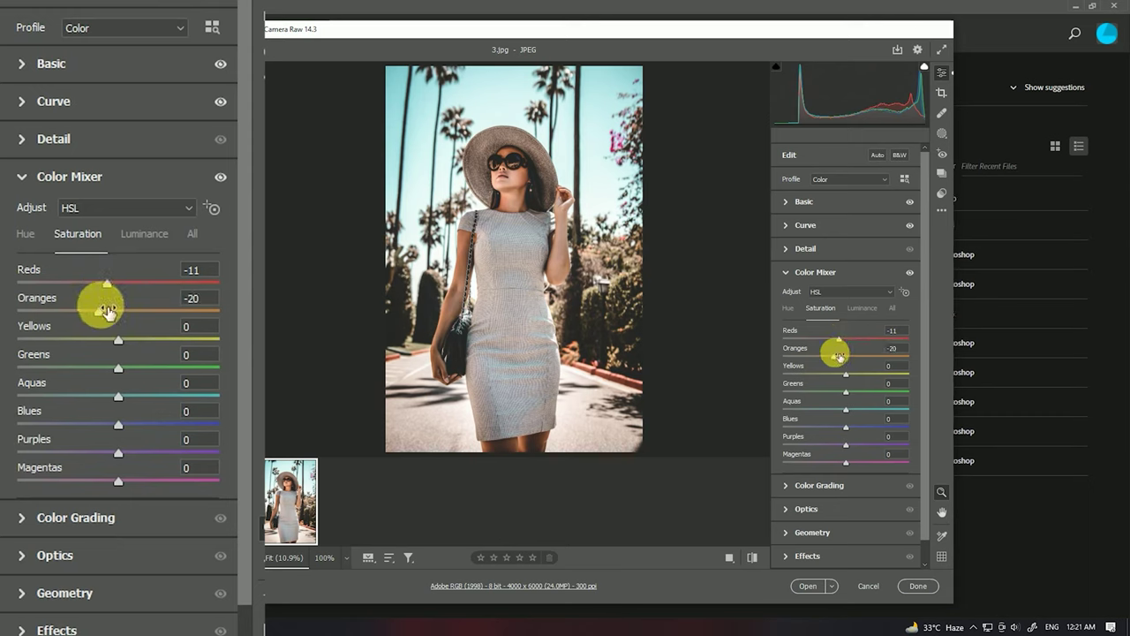
{"action": "left_click_drag", "start_coordinate": [119, 343], "coordinate": [104, 344]}
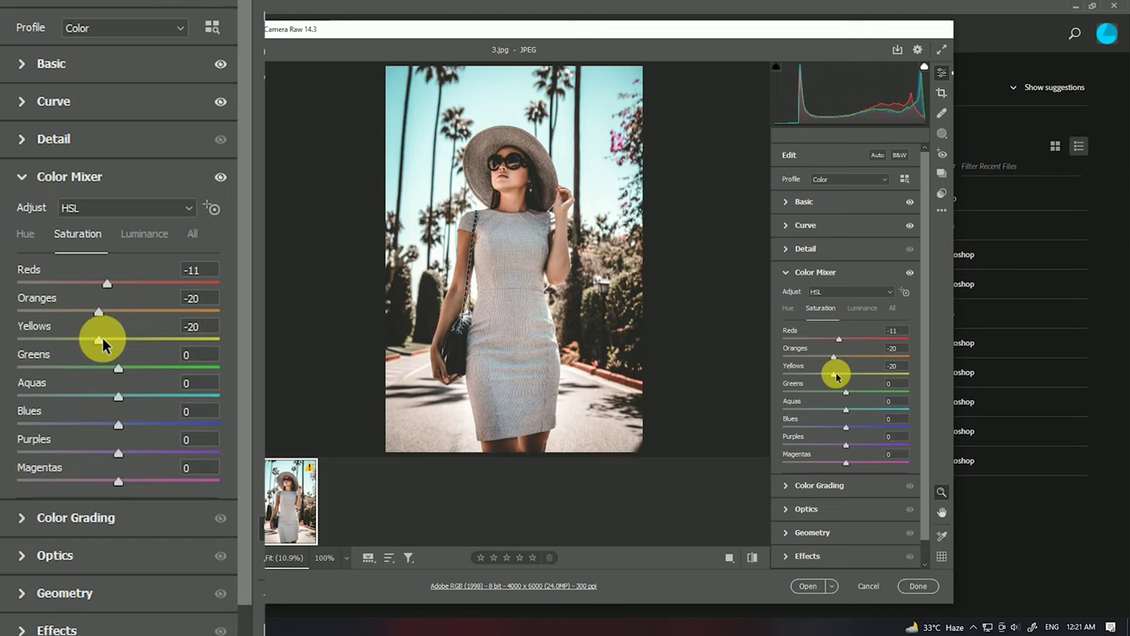
{"action": "left_click_drag", "start_coordinate": [119, 374], "coordinate": [94, 366]}
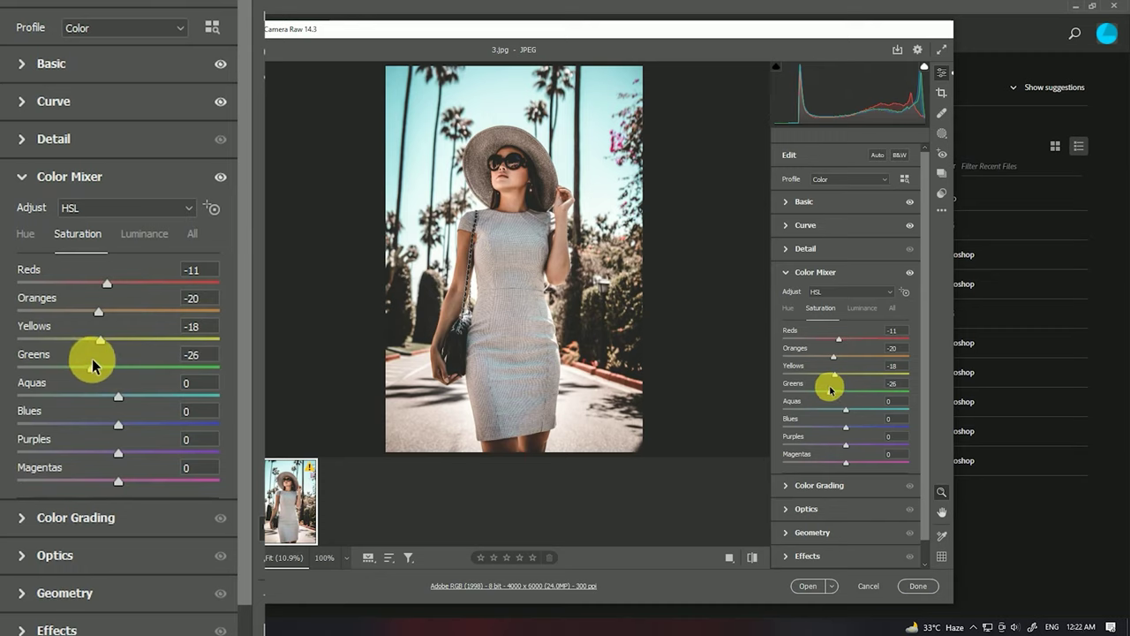
{"action": "left_click_drag", "start_coordinate": [93, 365], "coordinate": [94, 365]}
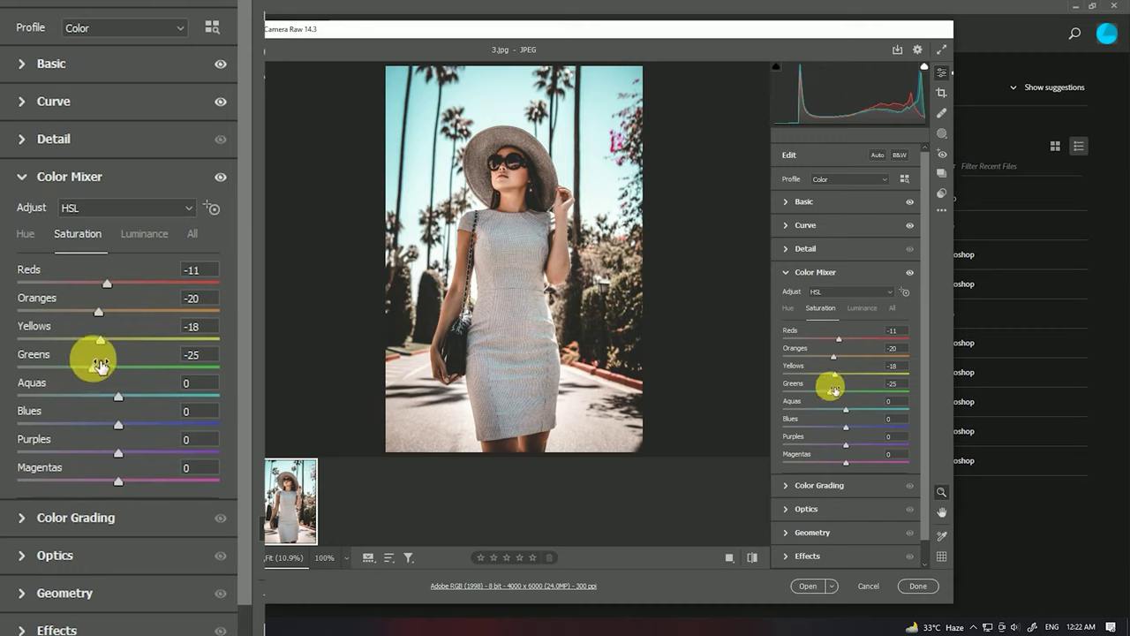
{"action": "left_click_drag", "start_coordinate": [121, 403], "coordinate": [93, 398]}
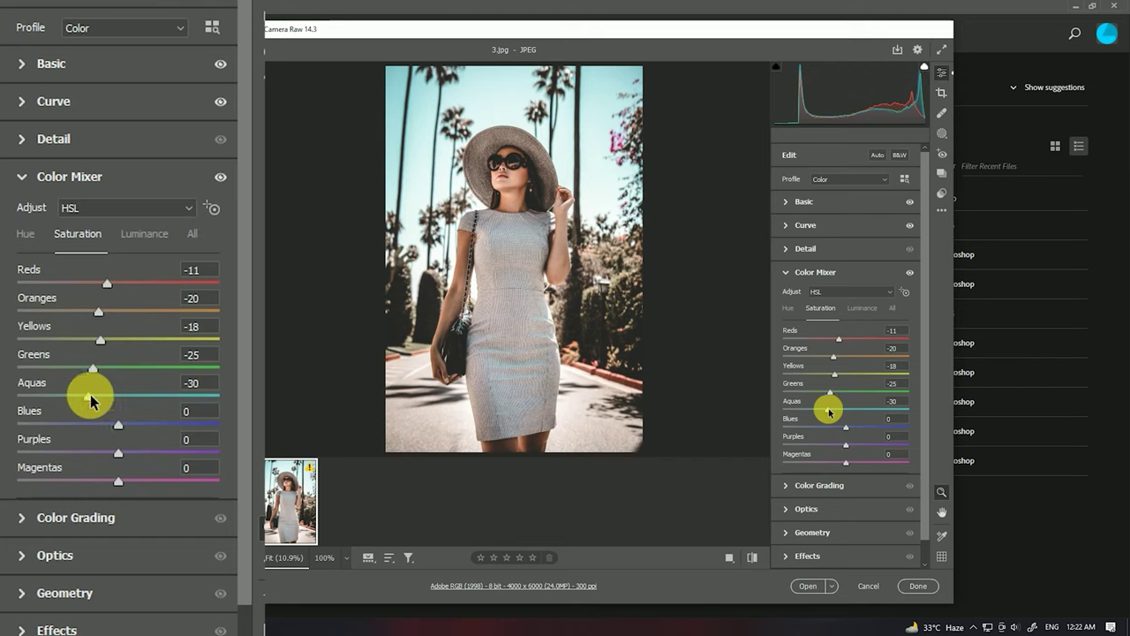
{"action": "left_click_drag", "start_coordinate": [93, 400], "coordinate": [95, 397]}
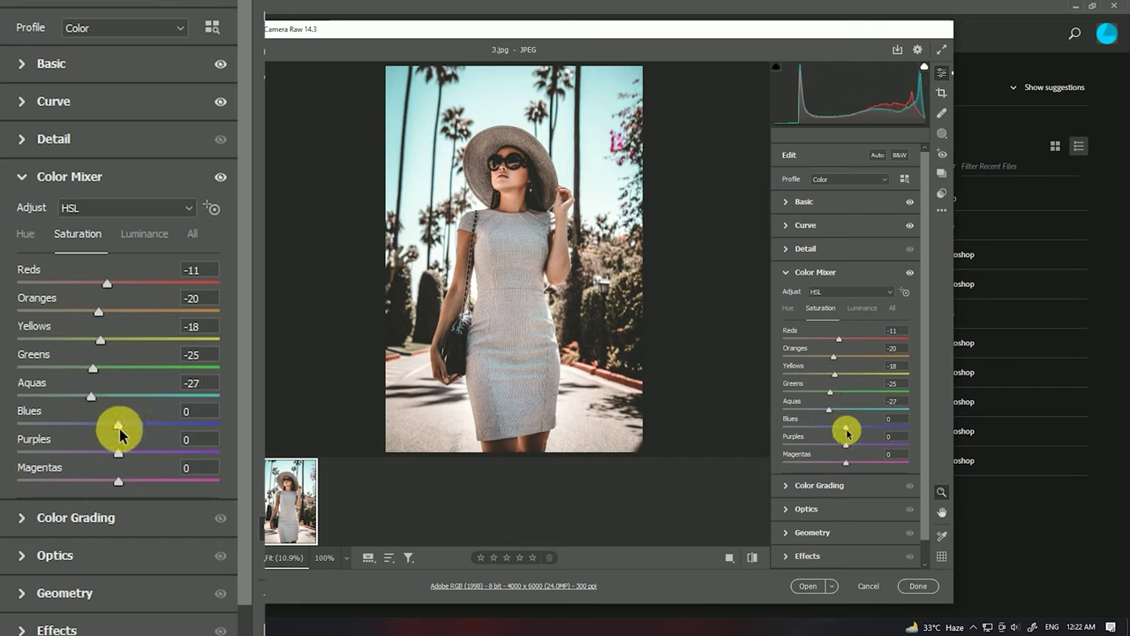
{"action": "left_click_drag", "start_coordinate": [118, 427], "coordinate": [95, 428]}
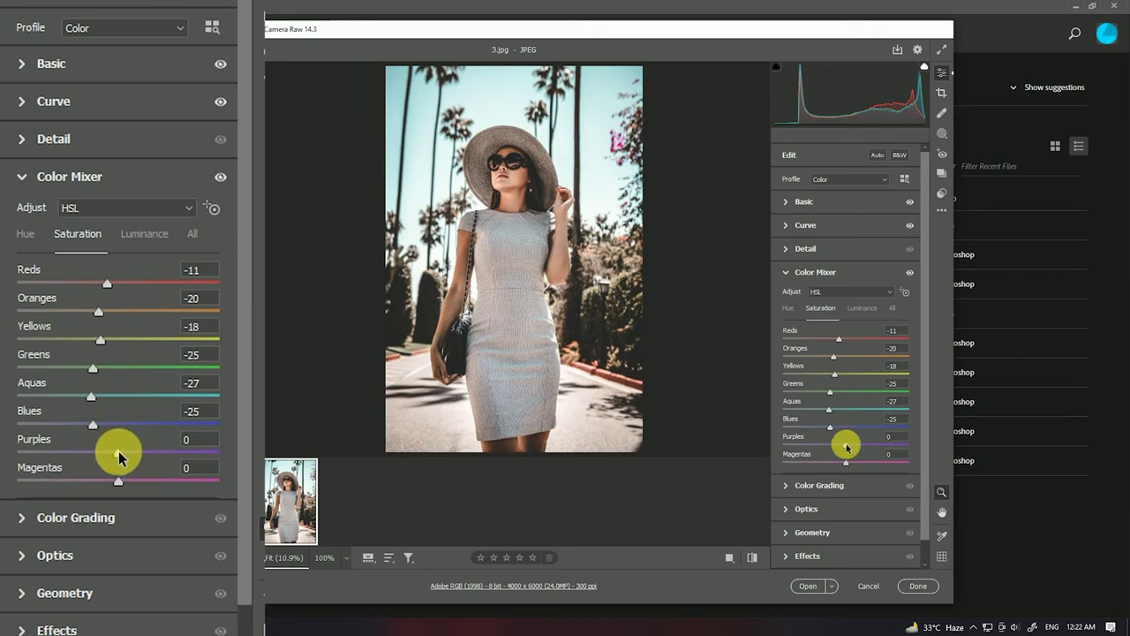
Set Purples -30 and Magentas -50, then push Greens to -49, Blues and Yellows to -50
{"action": "mouse_move", "coordinate": [117, 453]}
{"action": "left_mouse_down"}
{"action": "mouse_move", "coordinate": [86, 449]}
{"action": "mouse_move", "coordinate": [116, 481]}
{"action": "mouse_move", "coordinate": [70, 477]}
{"action": "left_mouse_up"}
{"action": "left_click", "coordinate": [123, 480]}
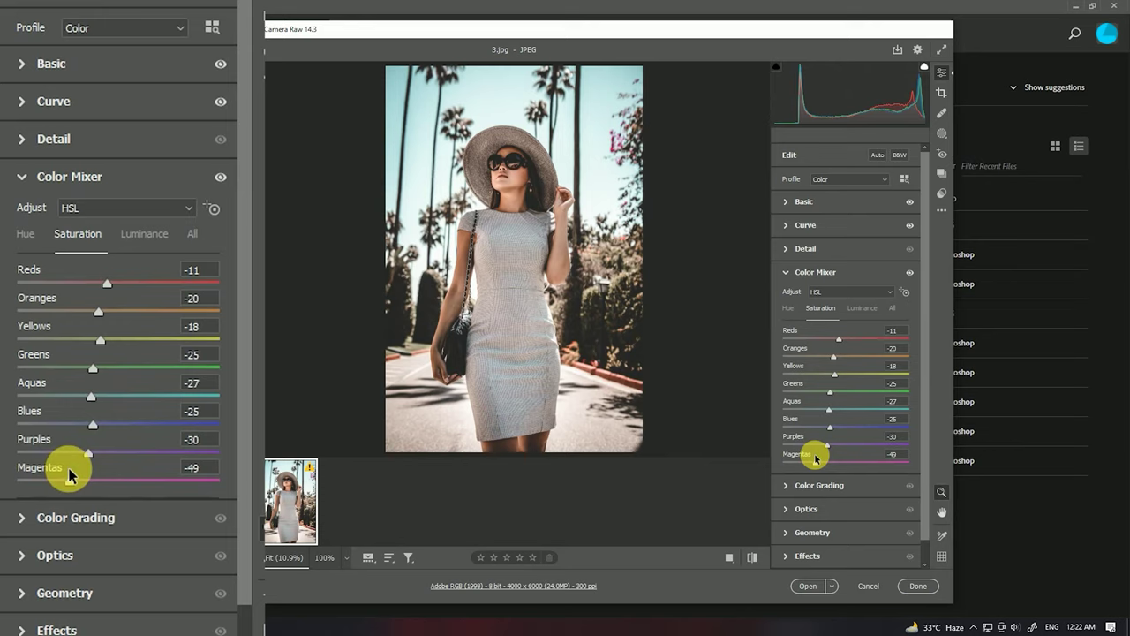
{"action": "left_click_drag", "start_coordinate": [70, 476], "coordinate": [68, 474]}
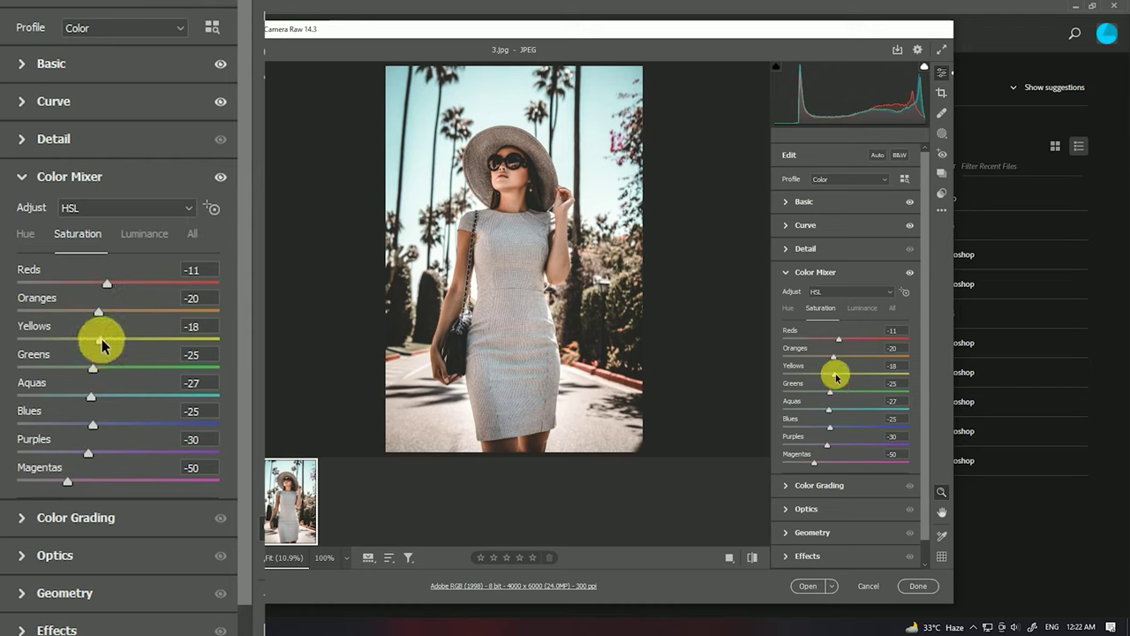
{"action": "left_click_drag", "start_coordinate": [92, 369], "coordinate": [76, 369]}
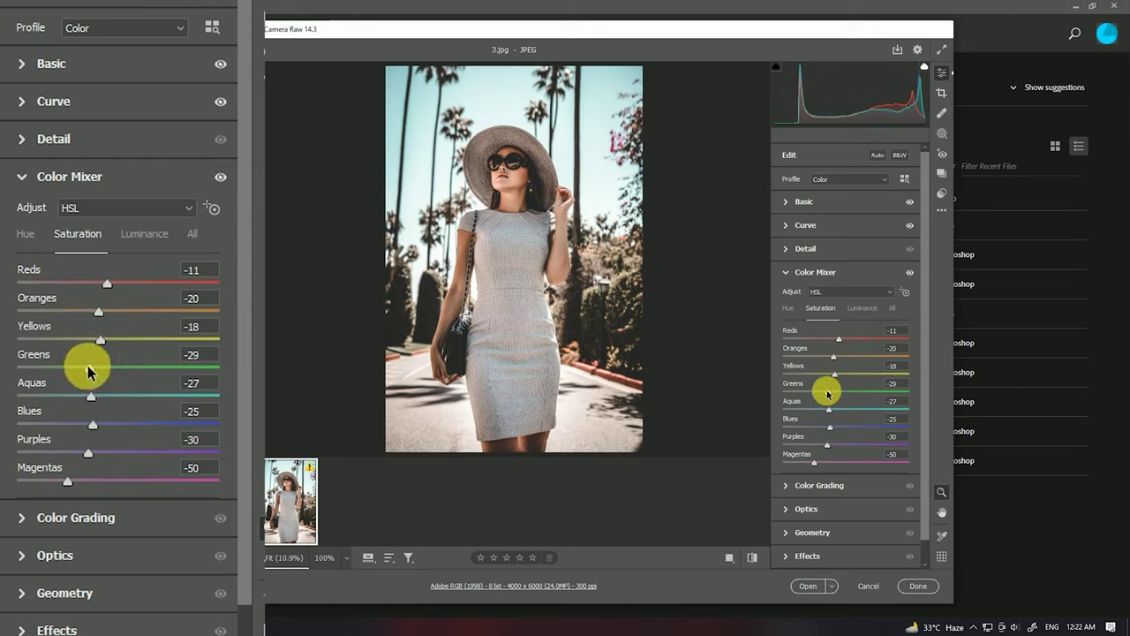
{"action": "left_click_drag", "start_coordinate": [76, 370], "coordinate": [69, 371]}
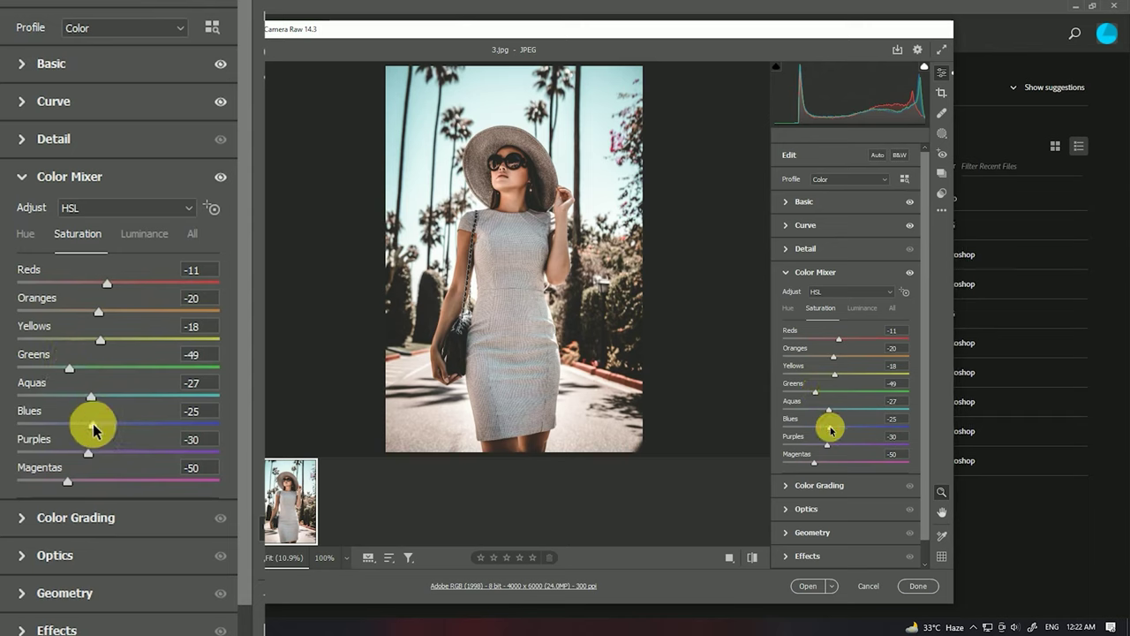
{"action": "left_click_drag", "start_coordinate": [94, 430], "coordinate": [68, 430]}
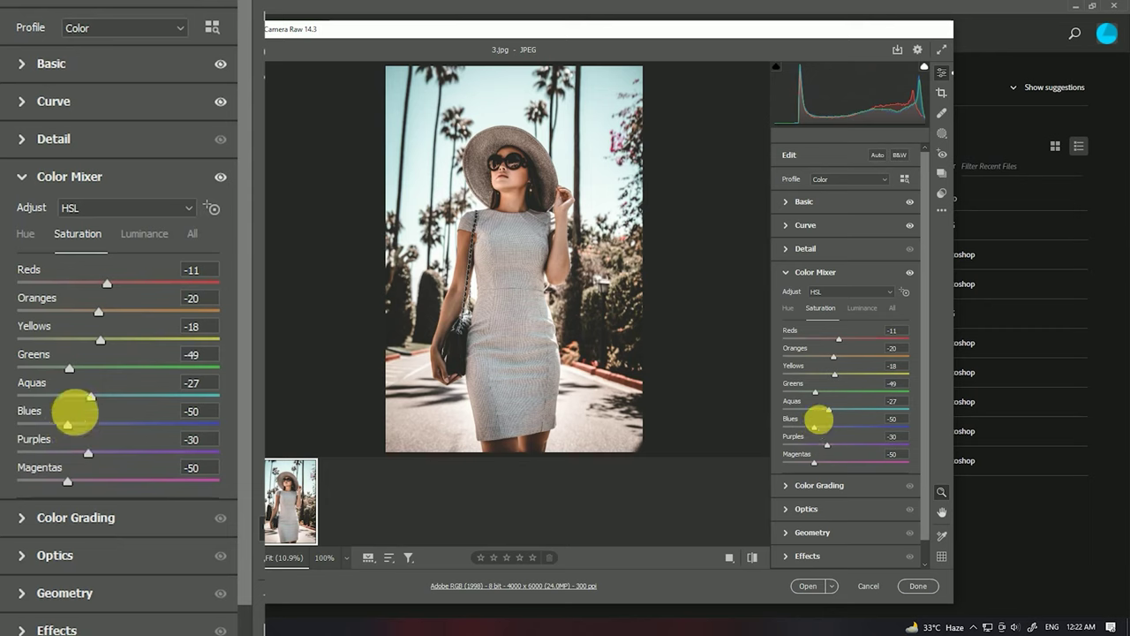
{"action": "left_click_drag", "start_coordinate": [97, 345], "coordinate": [84, 345]}
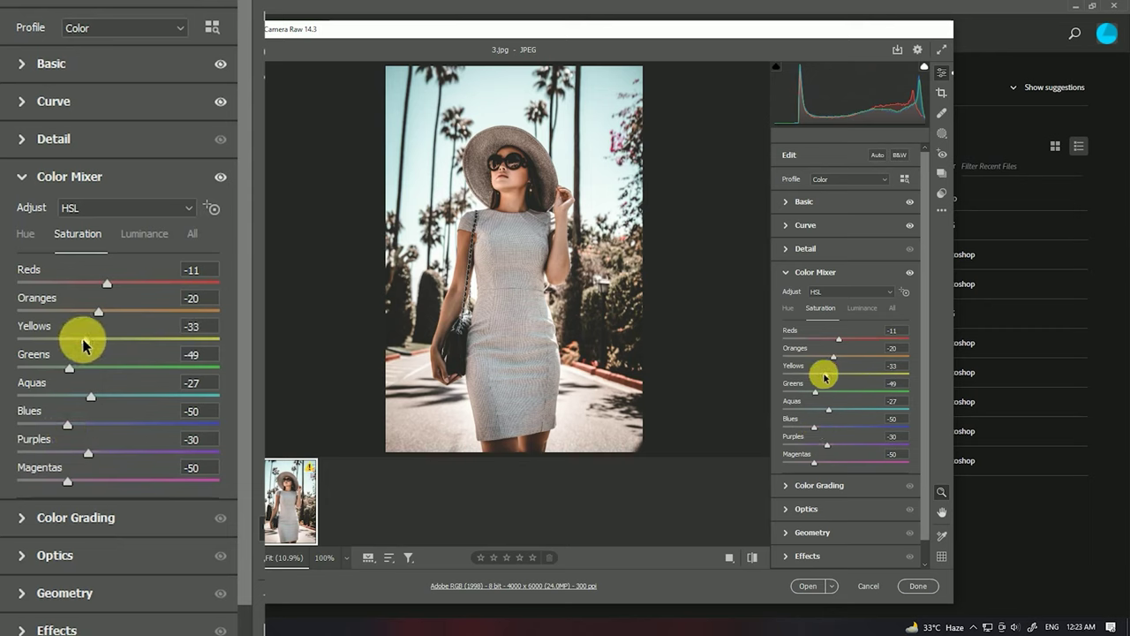
{"action": "left_click_drag", "start_coordinate": [83, 345], "coordinate": [65, 345]}
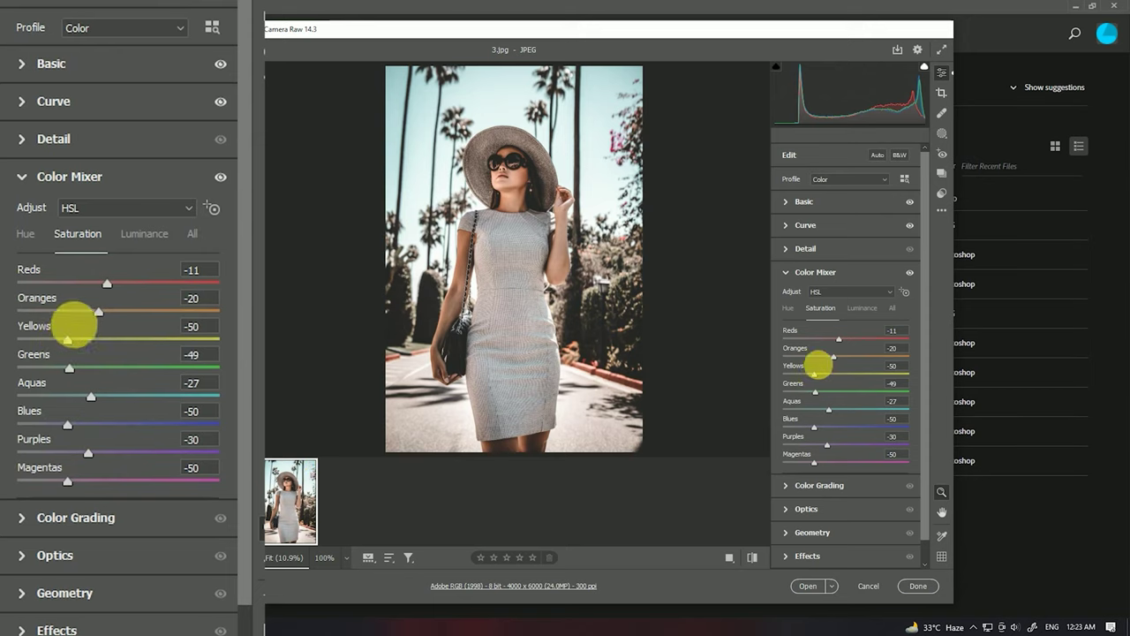
{"action": "left_click", "coordinate": [136, 240]}
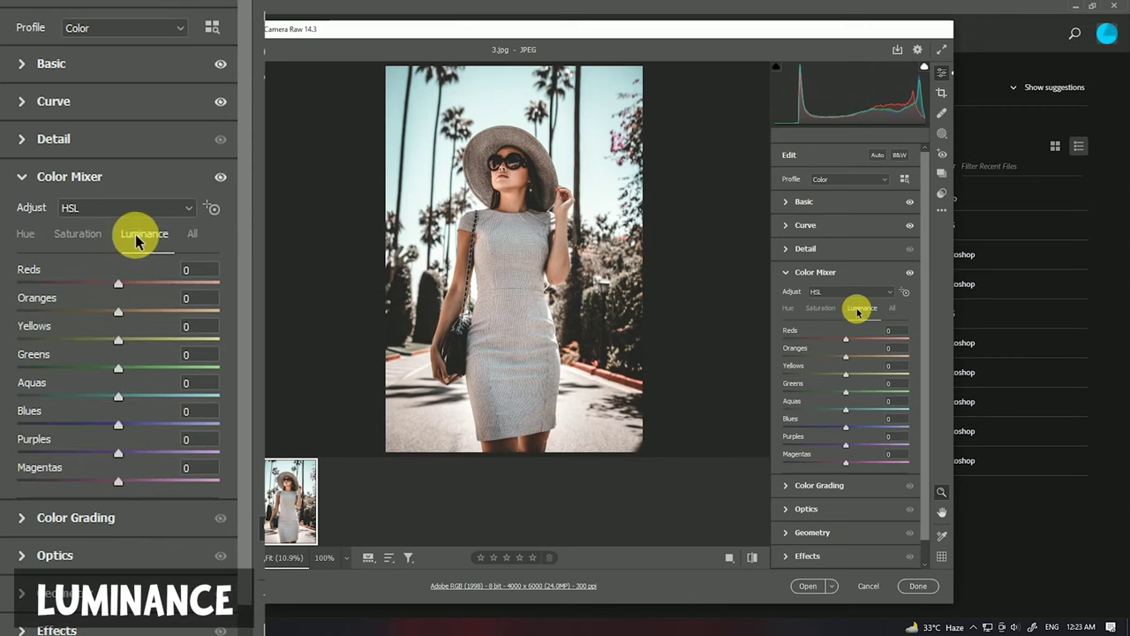
Lower the Oranges luminance to -20 in the Color Mixer
{"action": "mouse_move", "coordinate": [122, 317]}
{"action": "left_mouse_down"}
{"action": "mouse_move", "coordinate": [97, 310]}
{"action": "mouse_move", "coordinate": [107, 310]}
{"action": "left_mouse_up"}
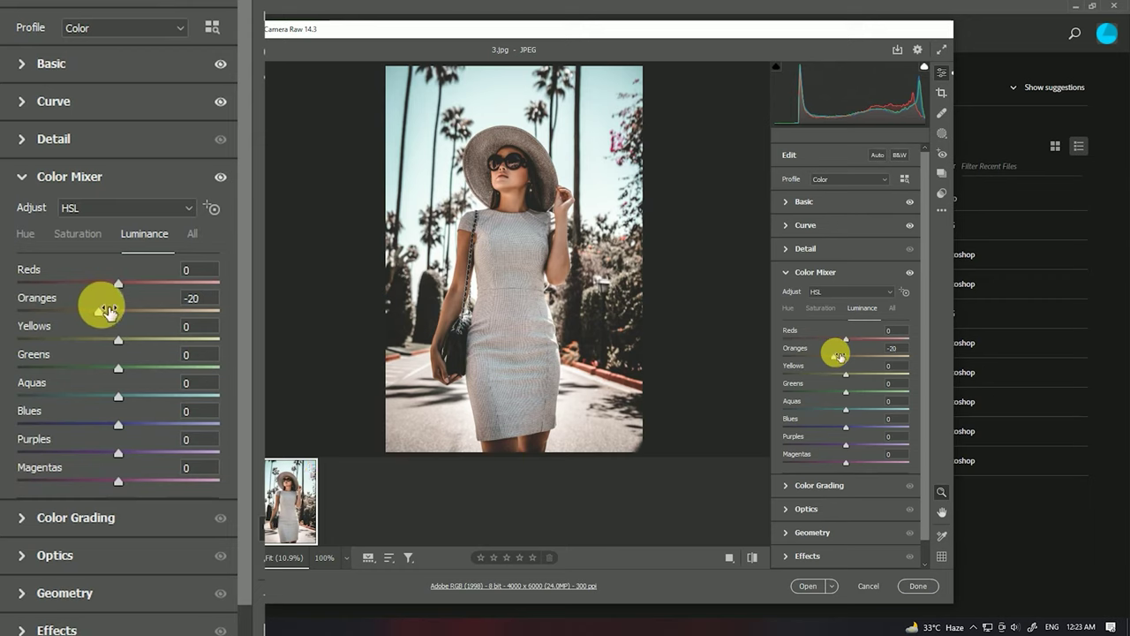
{"action": "left_click", "coordinate": [22, 188]}
{"action": "left_click", "coordinate": [22, 215]}
Set the colour-grading Balance to -32 and Shadows Luminance to -11
{"action": "left_click", "coordinate": [110, 131]}
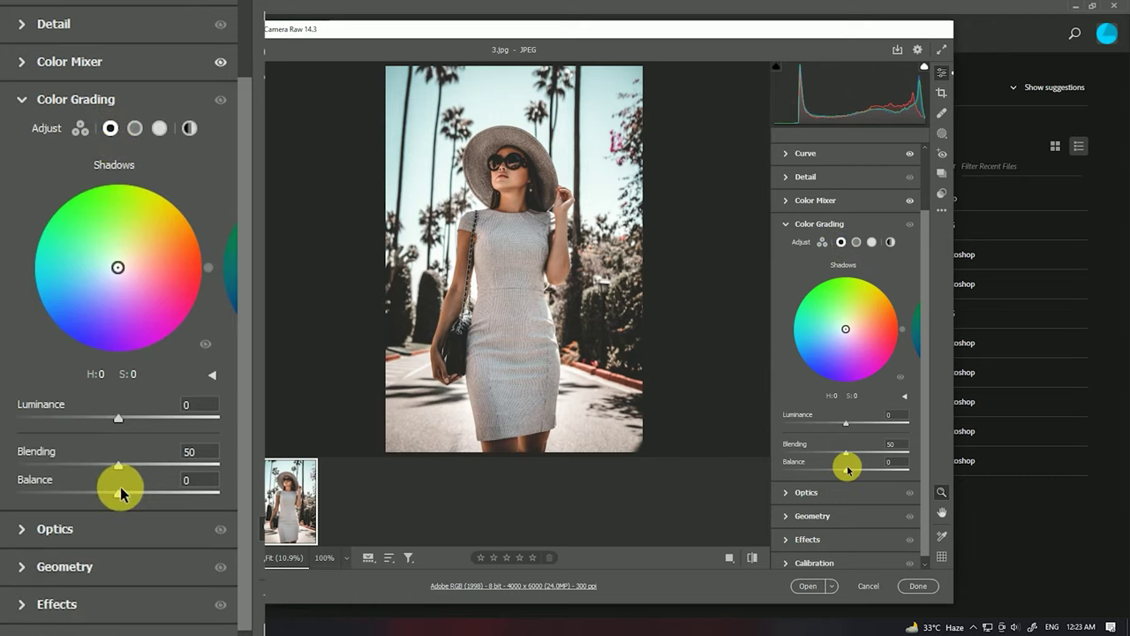
{"action": "left_click_drag", "start_coordinate": [846, 468], "coordinate": [833, 468]}
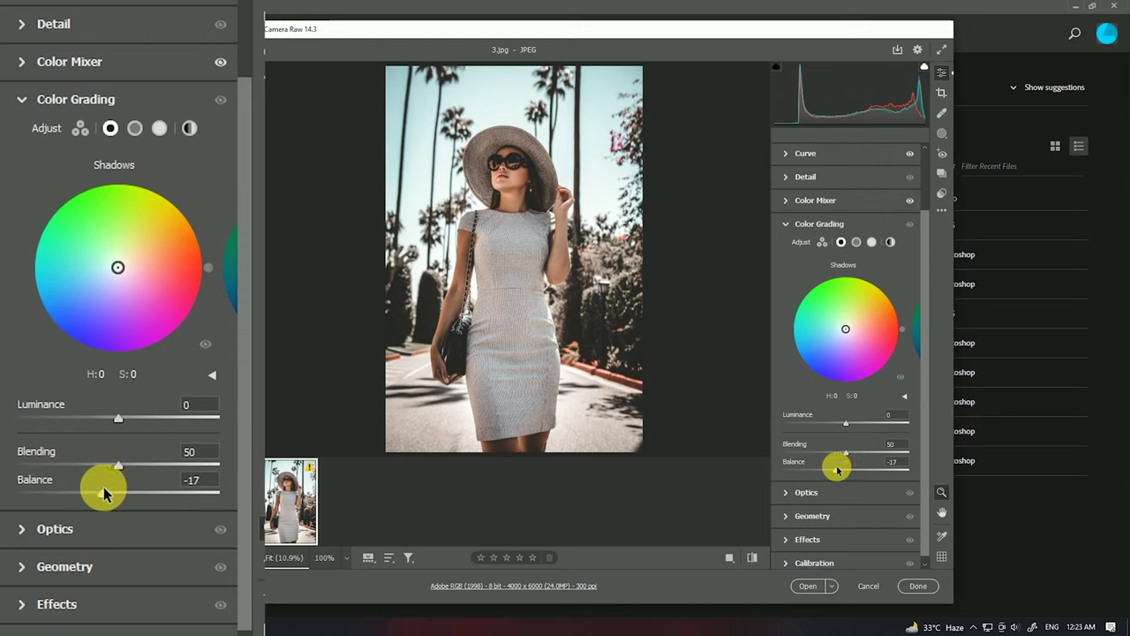
{"action": "left_click_drag", "start_coordinate": [834, 469], "coordinate": [827, 469]}
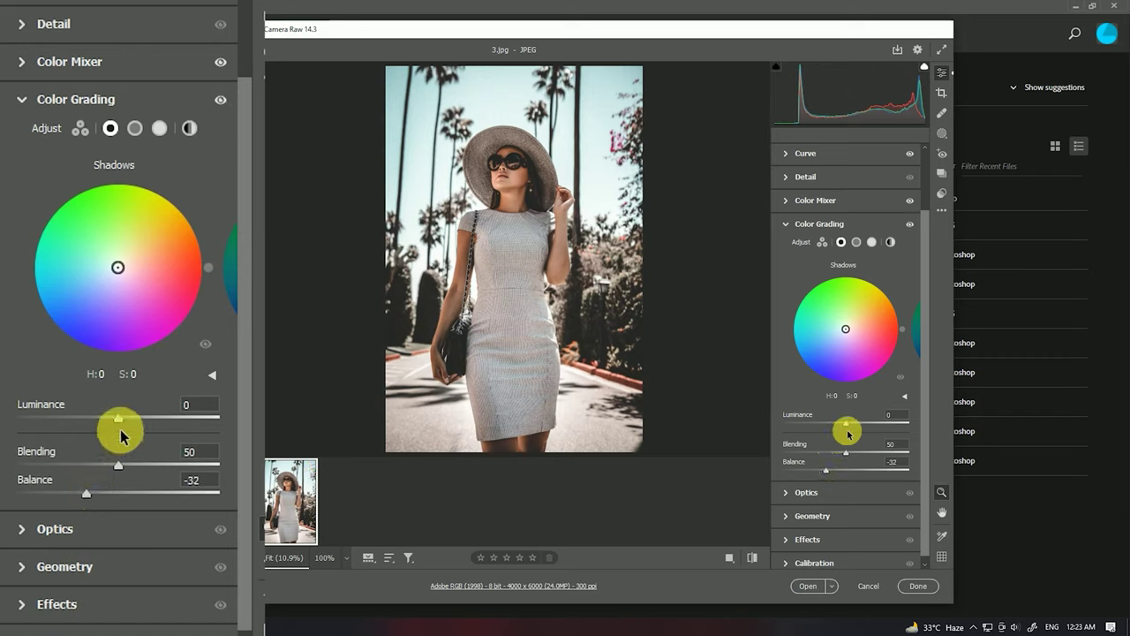
{"action": "left_click_drag", "start_coordinate": [846, 425], "coordinate": [839, 426]}
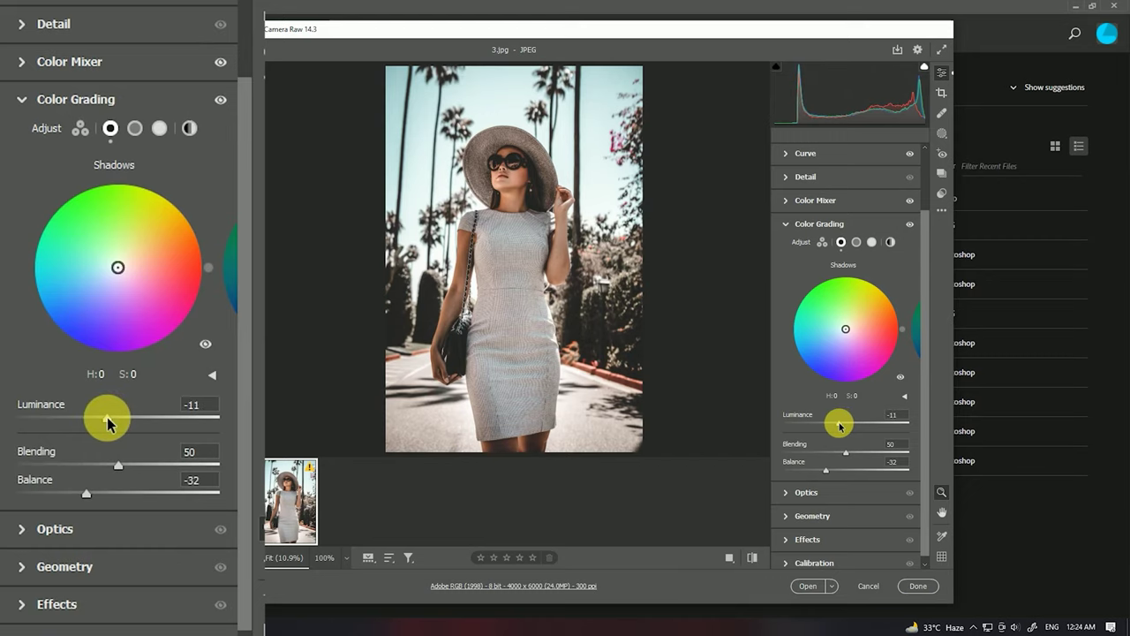
{"action": "left_click", "coordinate": [786, 226]}
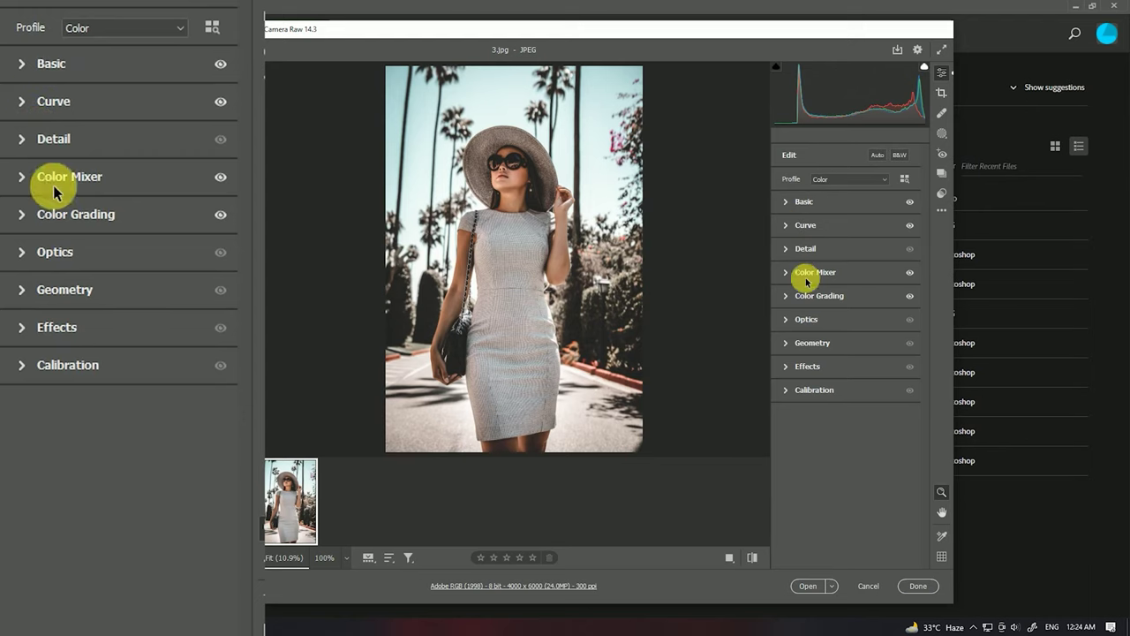
{"action": "left_click", "coordinate": [786, 366]}
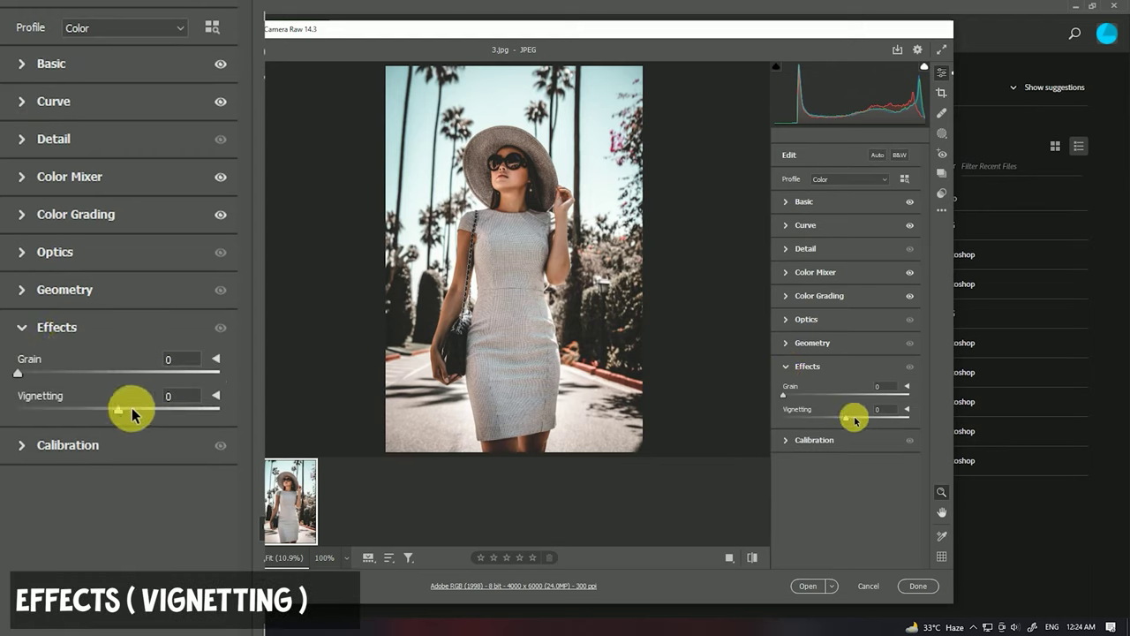
Set Vignetting to -25 in the Effects panel
{"action": "left_click_drag", "start_coordinate": [846, 420], "coordinate": [831, 420]}
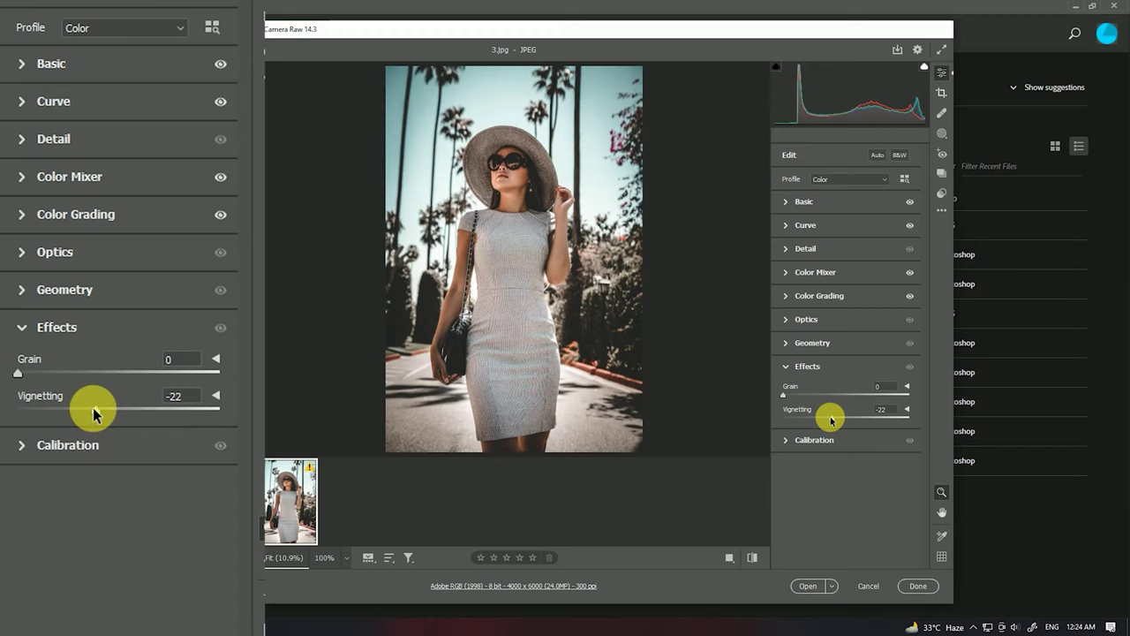
{"action": "left_click_drag", "start_coordinate": [831, 421], "coordinate": [828, 420]}
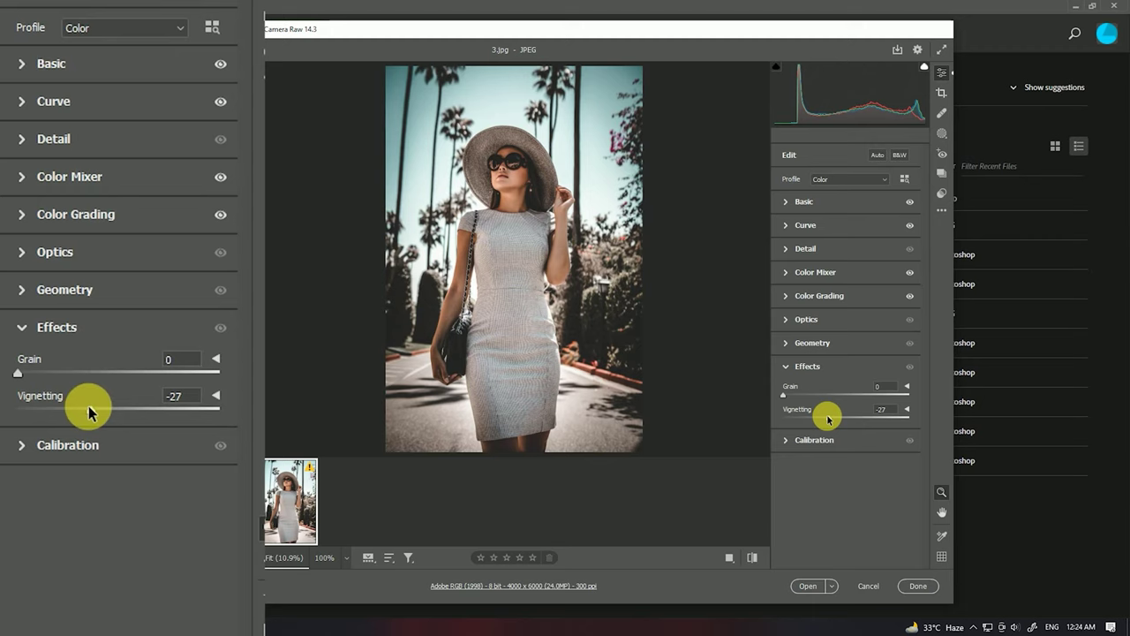
{"action": "left_click_drag", "start_coordinate": [829, 420], "coordinate": [831, 420]}
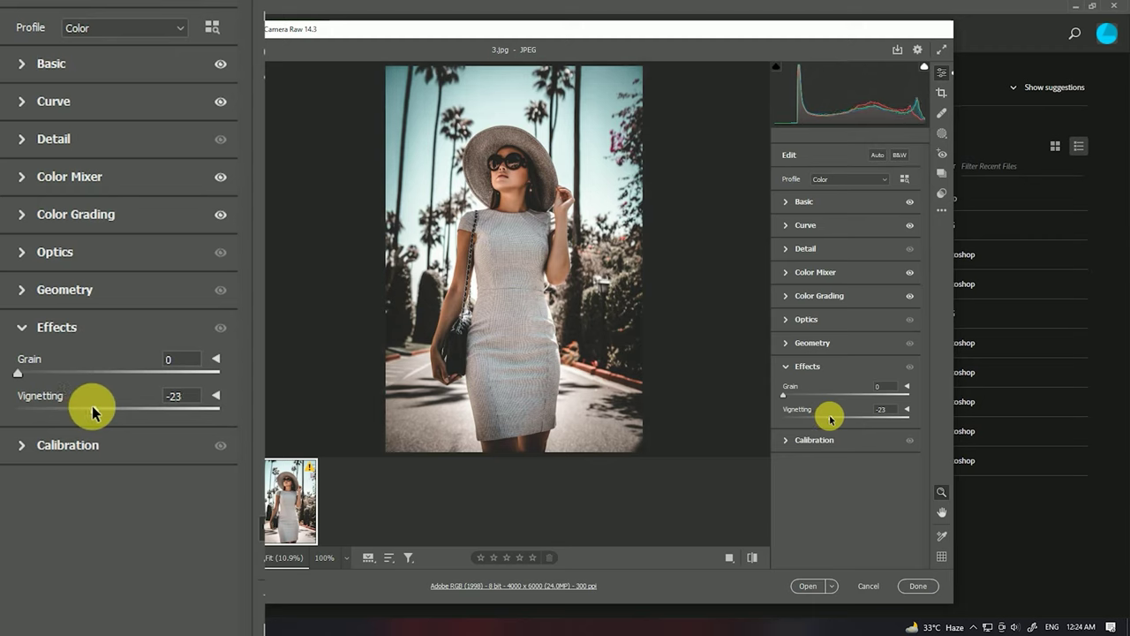
{"action": "left_click", "coordinate": [879, 410]}
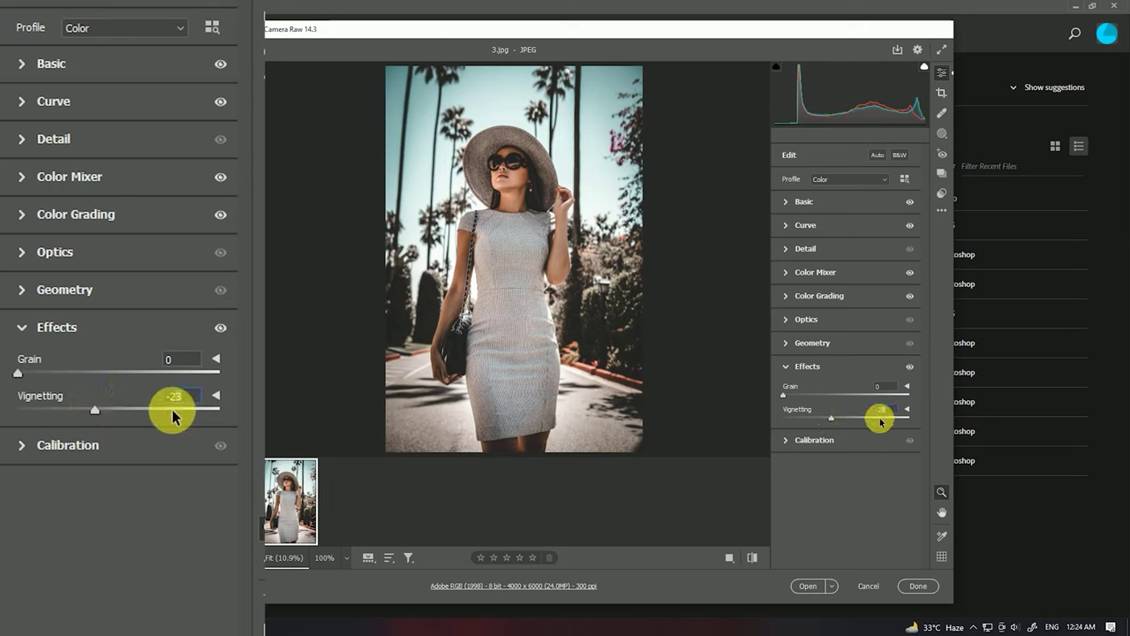
{"action": "type", "text": "-25"}
{"action": "left_click", "coordinate": [875, 479]}
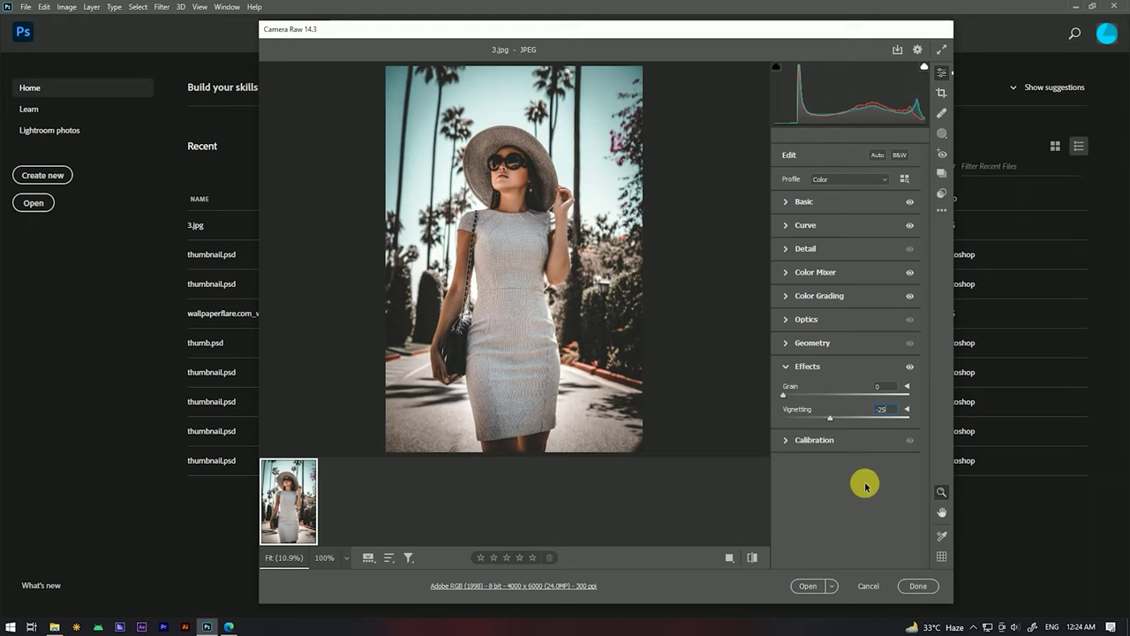
{"action": "left_click", "coordinate": [943, 214]}
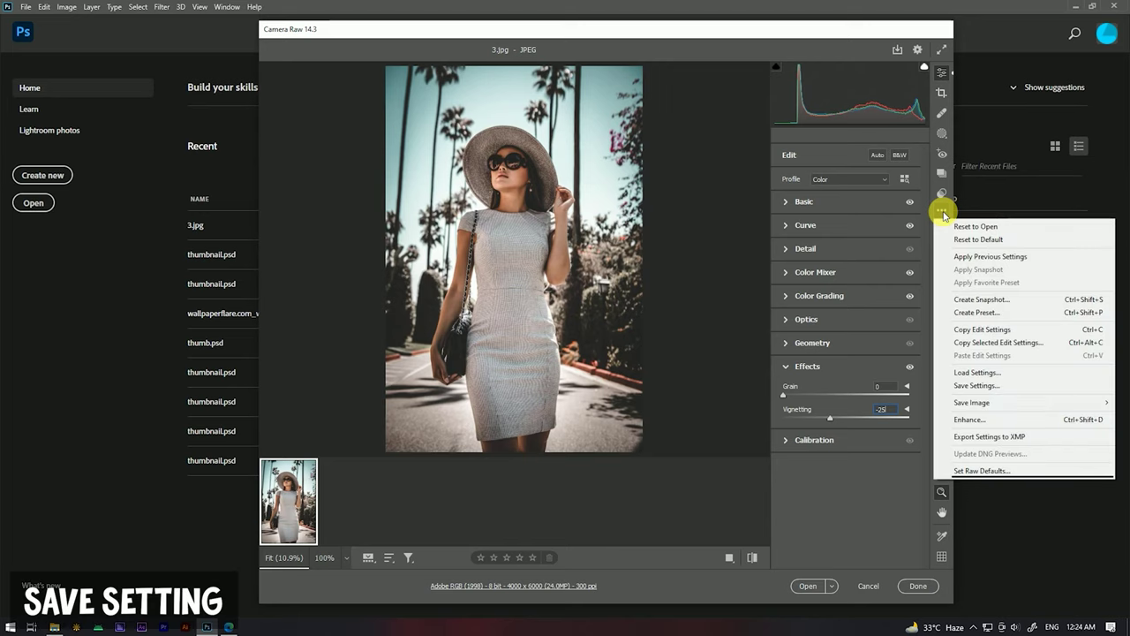
Save the settings as preset black_moody_tone.xmp and close Camera Raw
{"action": "left_click", "coordinate": [982, 387]}
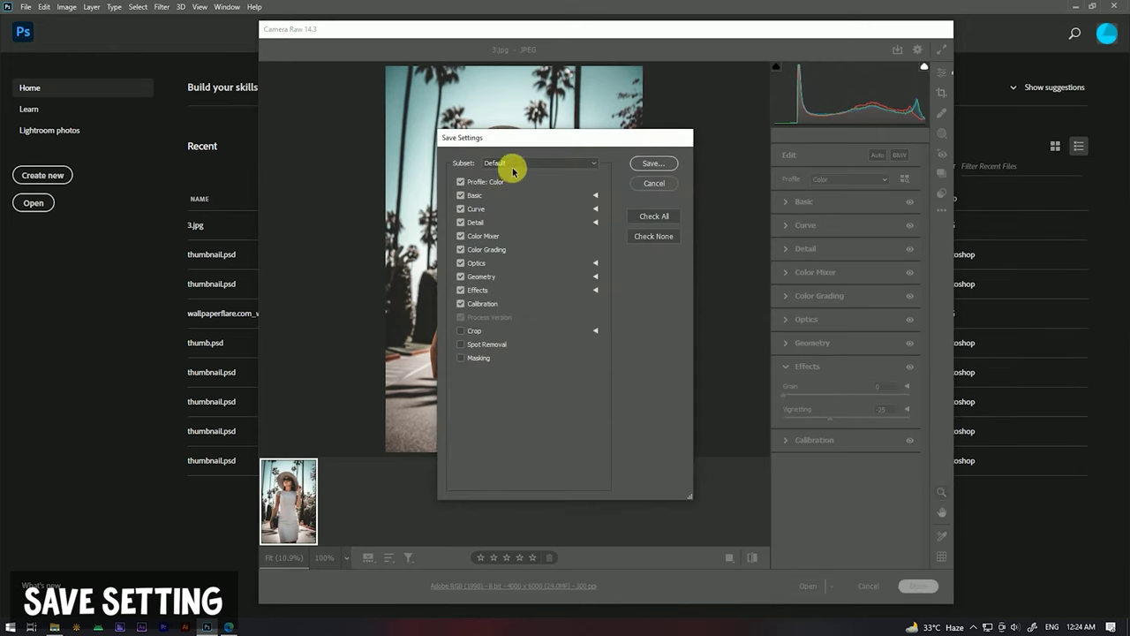
{"action": "left_click", "coordinate": [665, 164]}
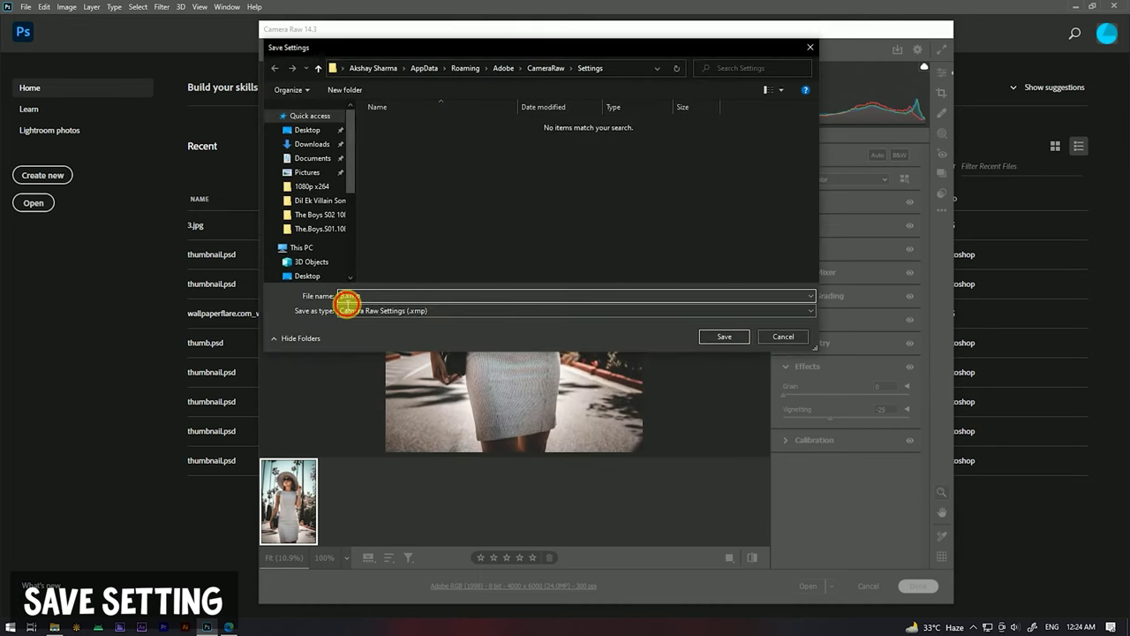
{"action": "left_click", "coordinate": [349, 298]}
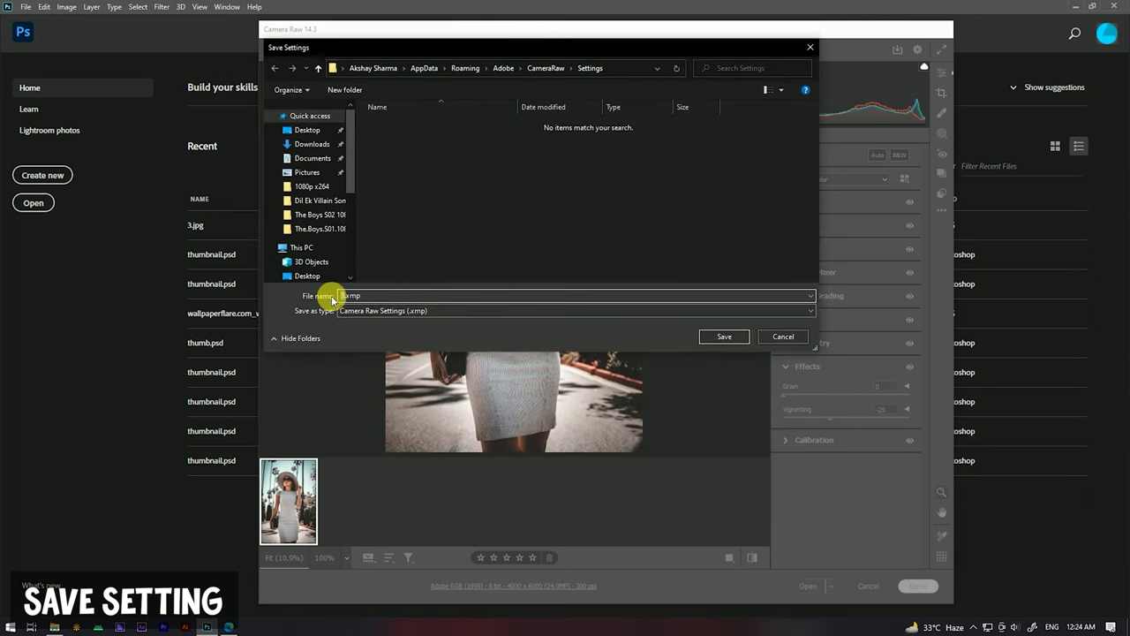
{"action": "type", "text": "black_moody_tone"}
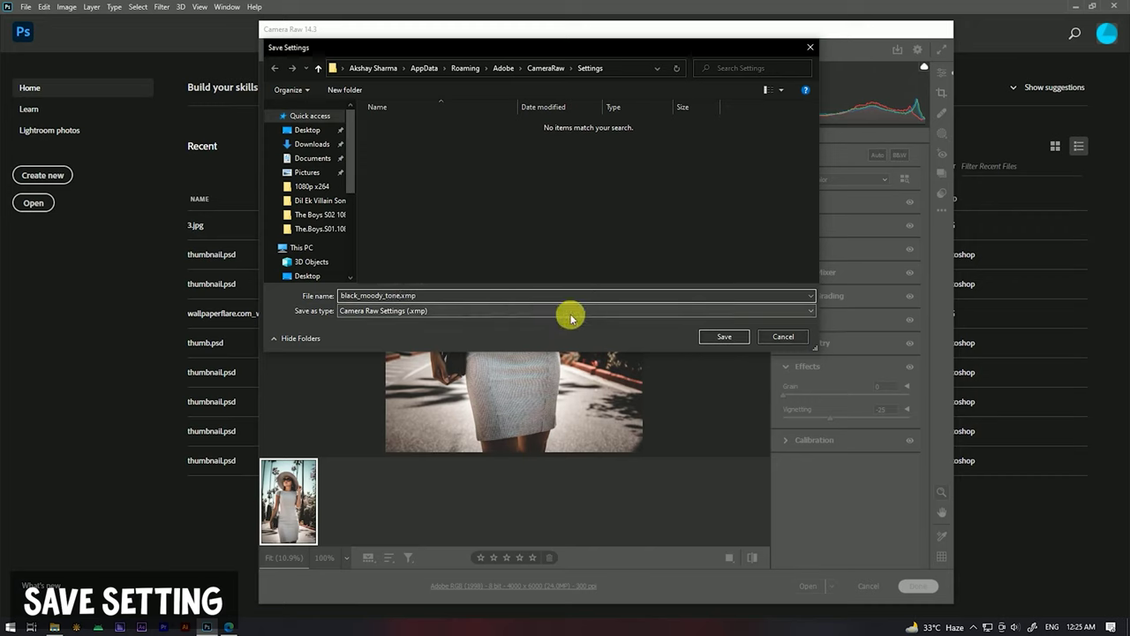
{"action": "left_click", "coordinate": [725, 338]}
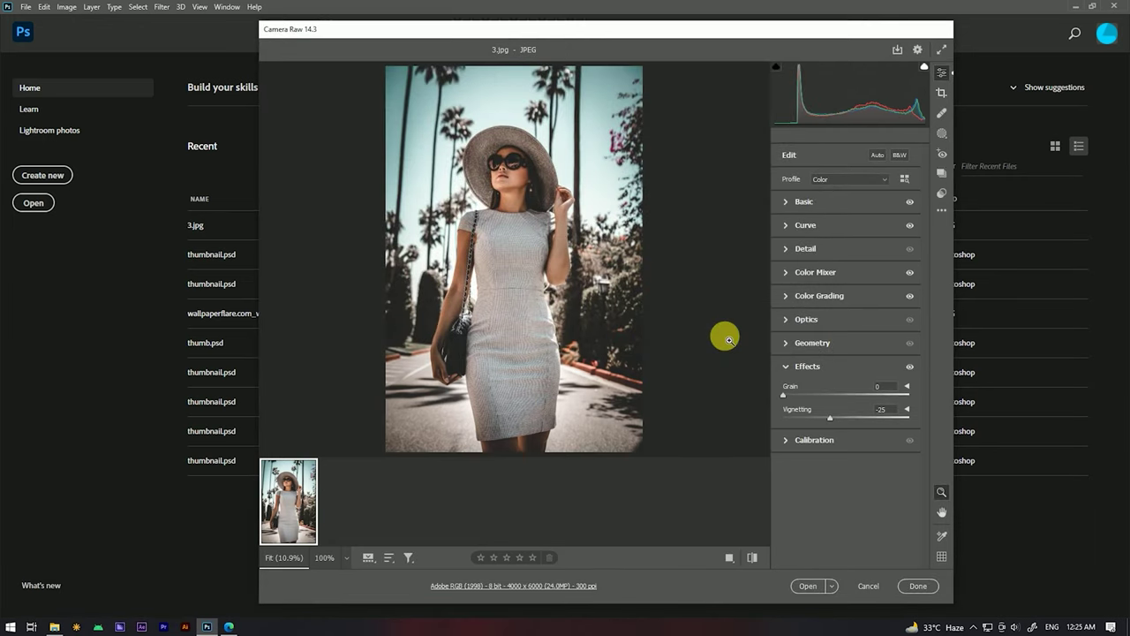
{"action": "left_click", "coordinate": [907, 588]}
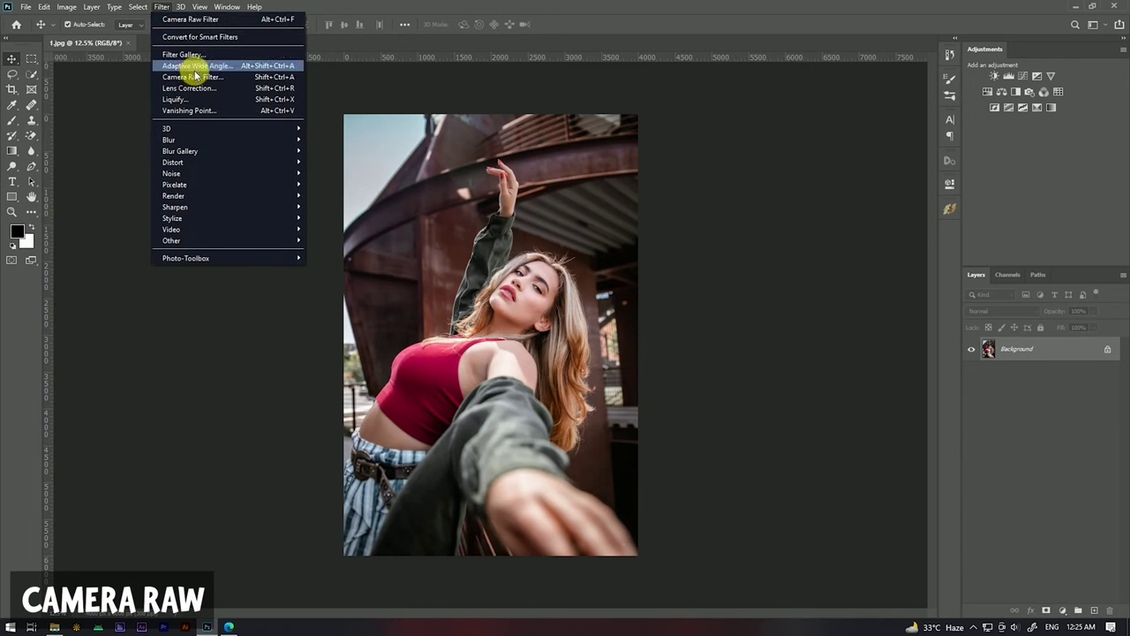
Load black_moody_tone.xmp into the Camera Raw Filter and apply it to 1.jpg
{"action": "left_click", "coordinate": [195, 75]}
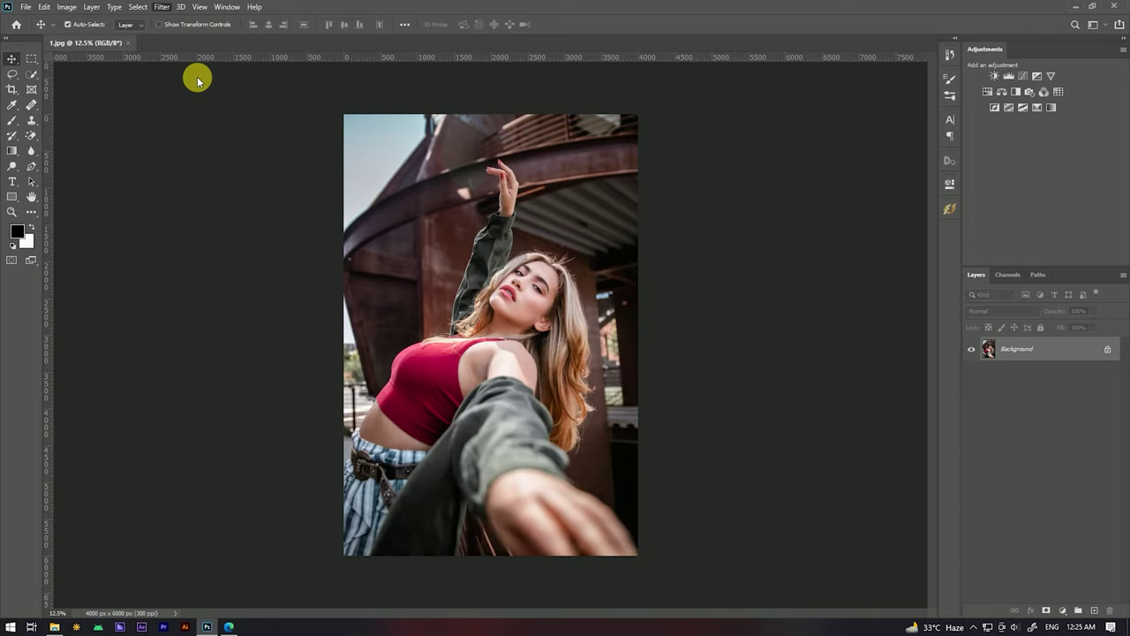
{"action": "left_click", "coordinate": [942, 169]}
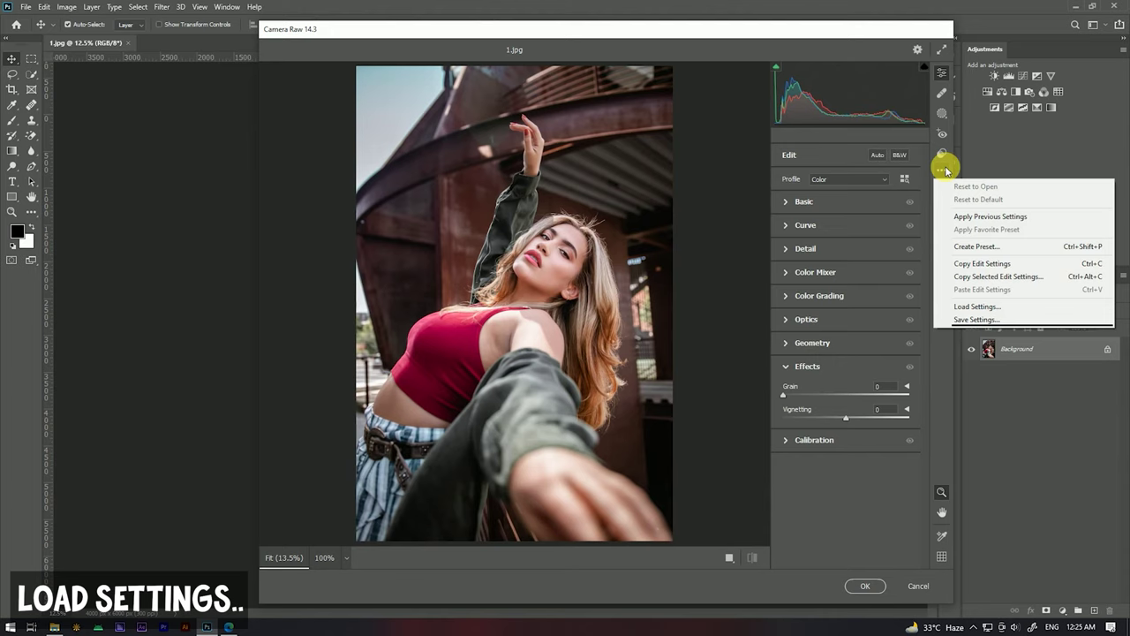
{"action": "left_click", "coordinate": [977, 306]}
{"action": "left_click", "coordinate": [450, 124]}
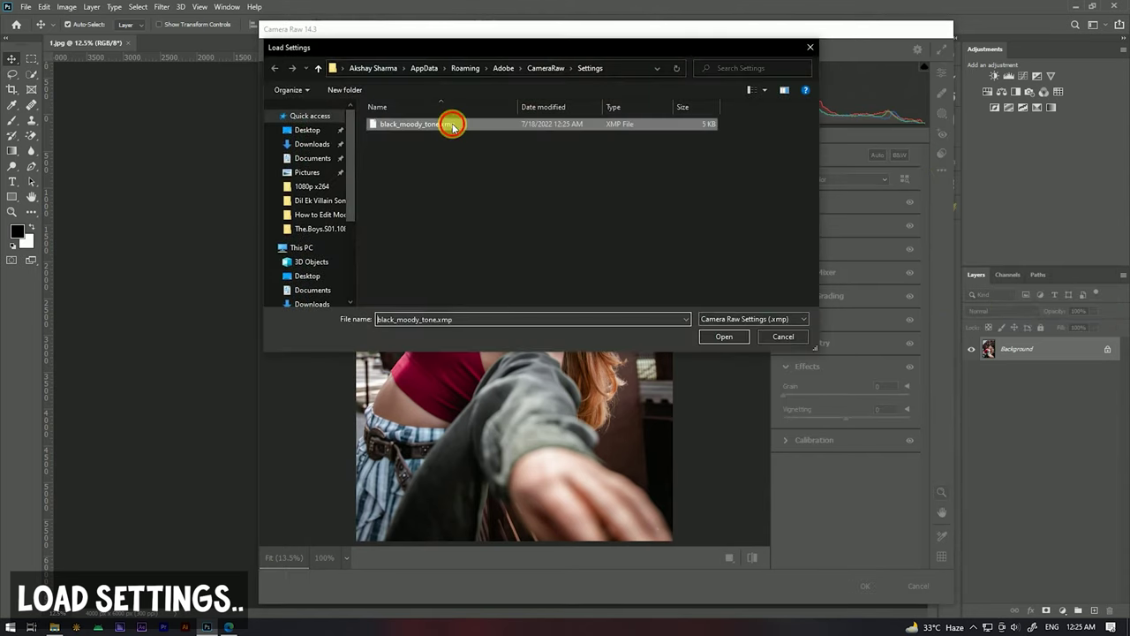
{"action": "left_click", "coordinate": [735, 336]}
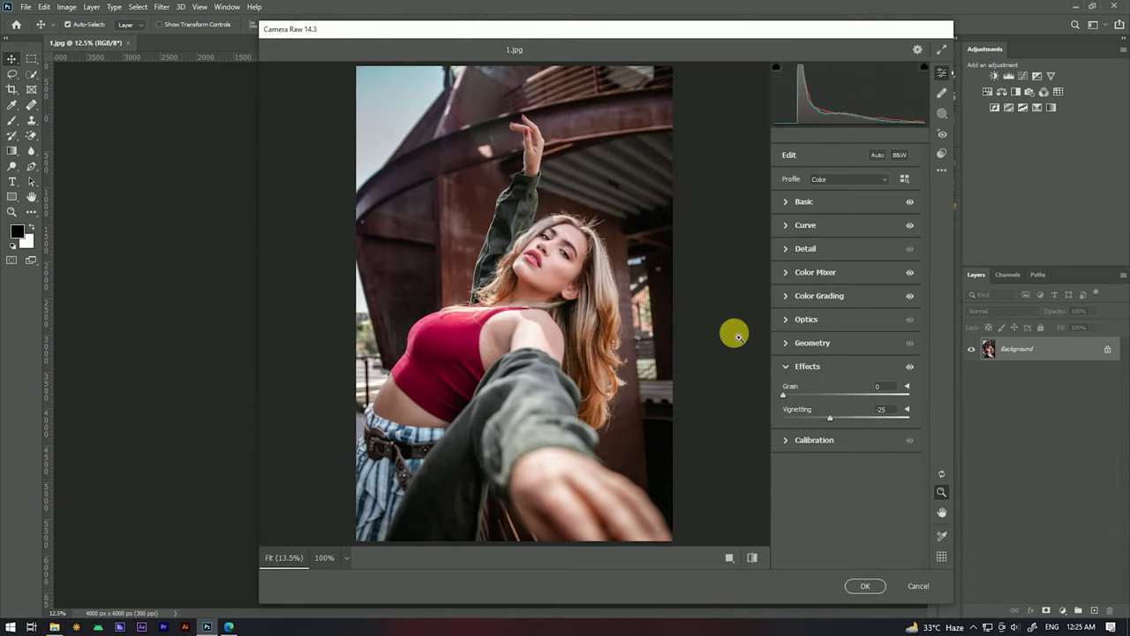
{"action": "left_click", "coordinate": [878, 587]}
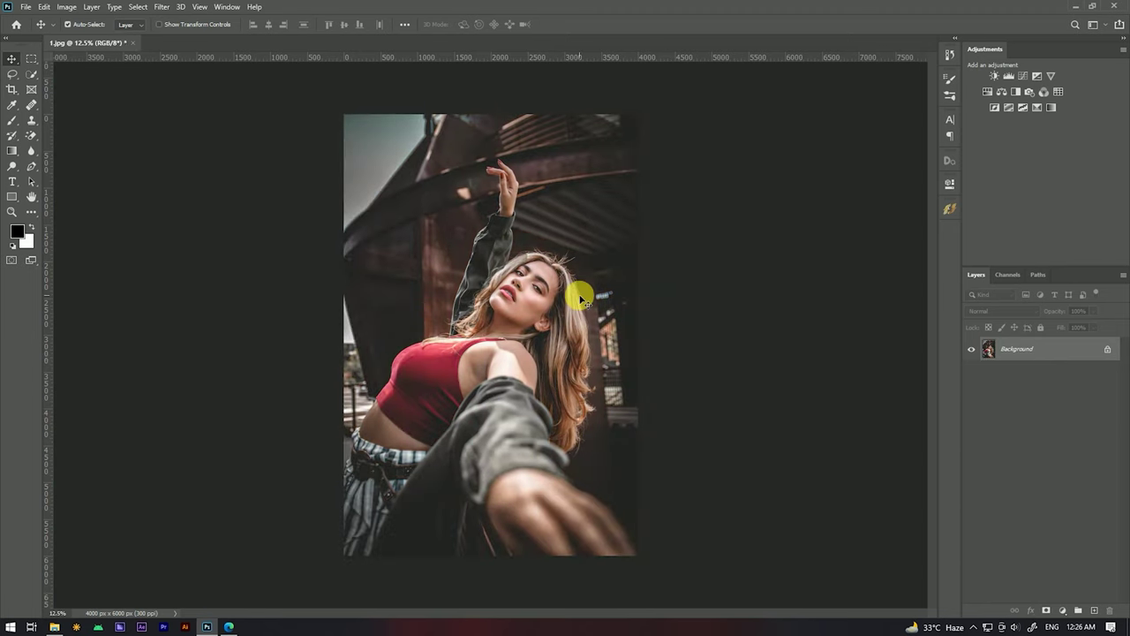
{"action": "scroll", "coordinate": [574, 283], "scroll_direction": "up", "scroll_amount": 5}
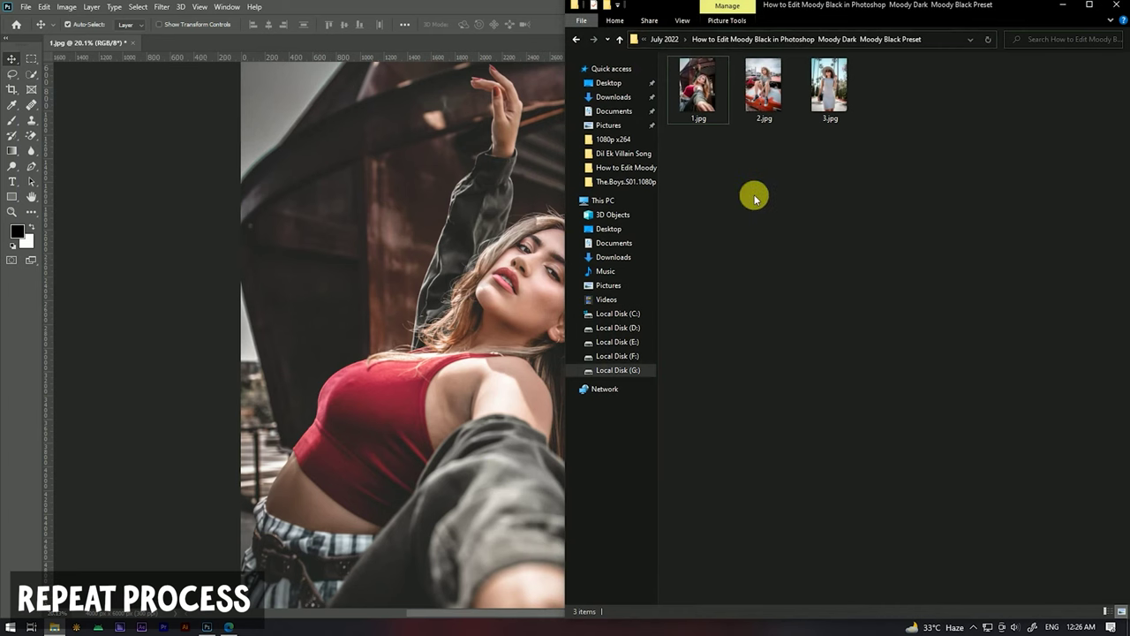
Bring 2.jpg into Photoshop and apply black_moody_tone.xmp to it through the Camera Raw Filter
{"action": "left_click_drag", "start_coordinate": [762, 84], "coordinate": [223, 47]}
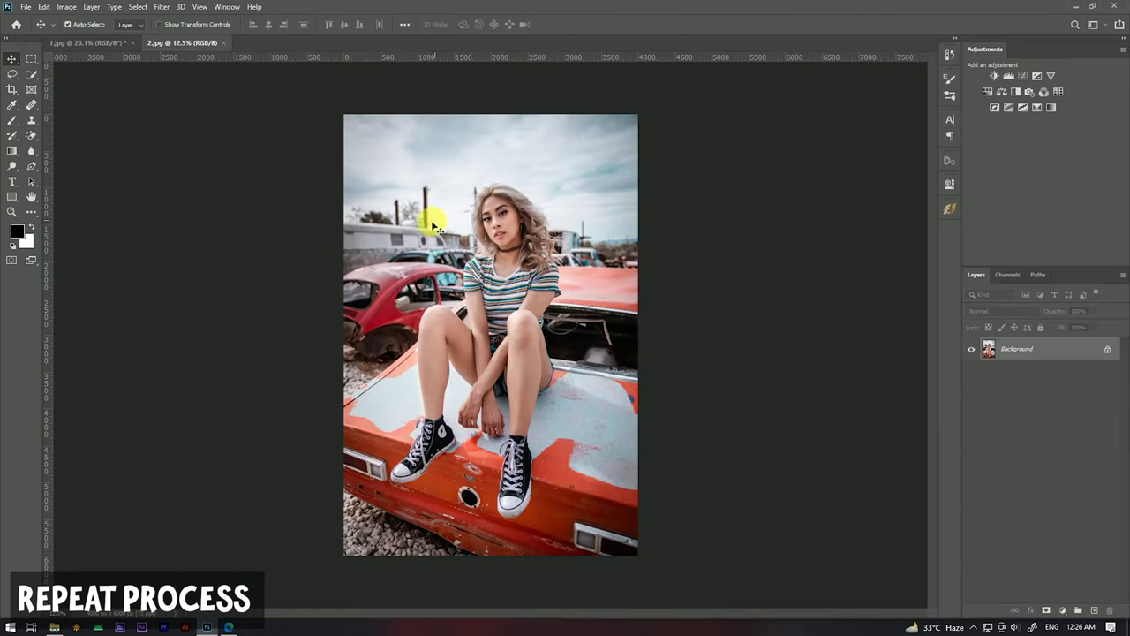
{"action": "left_click", "coordinate": [163, 9]}
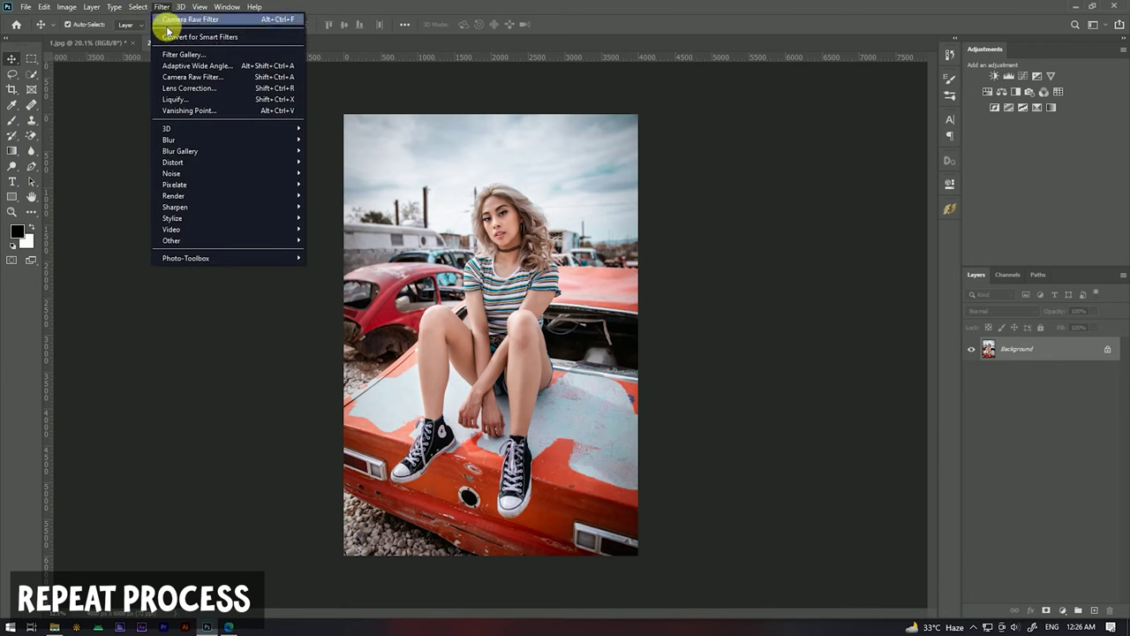
{"action": "left_click", "coordinate": [189, 78]}
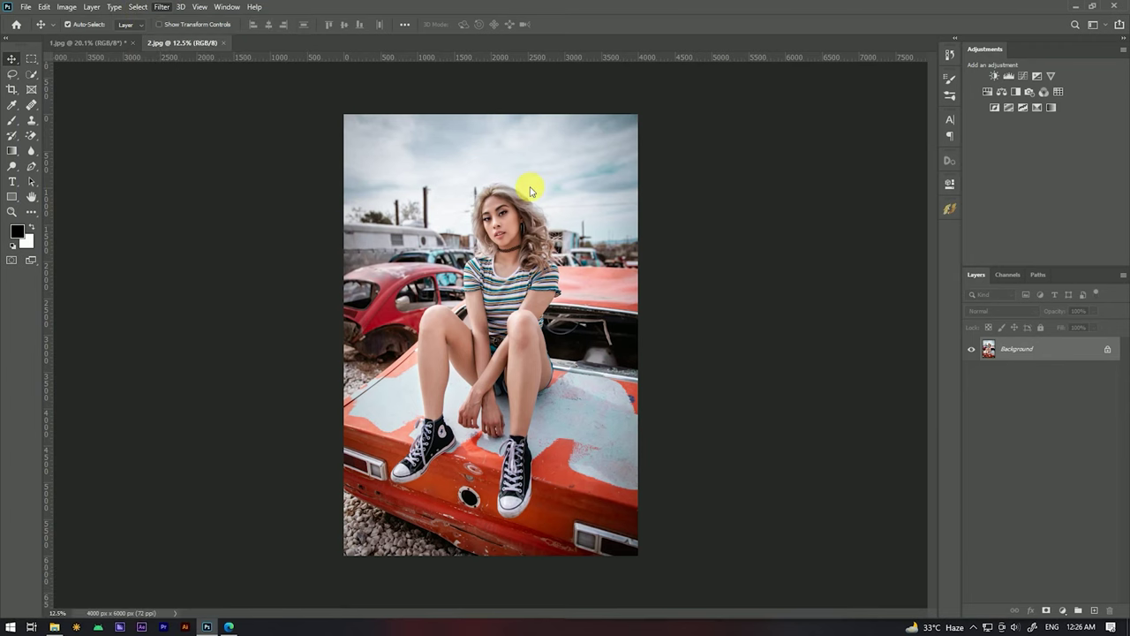
{"action": "left_click", "coordinate": [942, 170]}
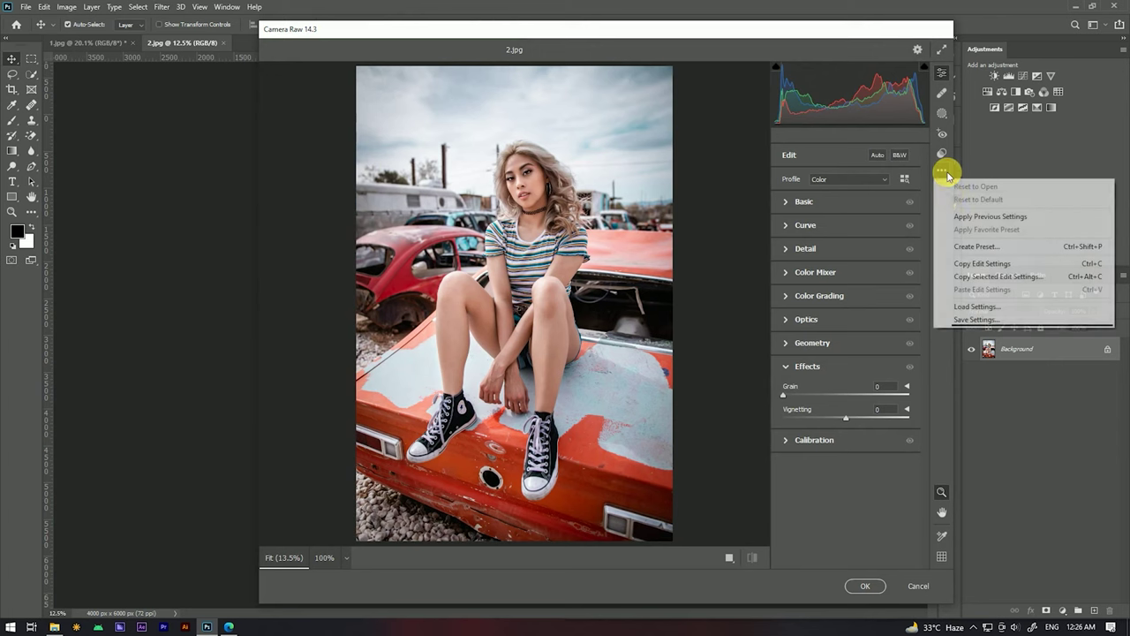
{"action": "left_click", "coordinate": [977, 307]}
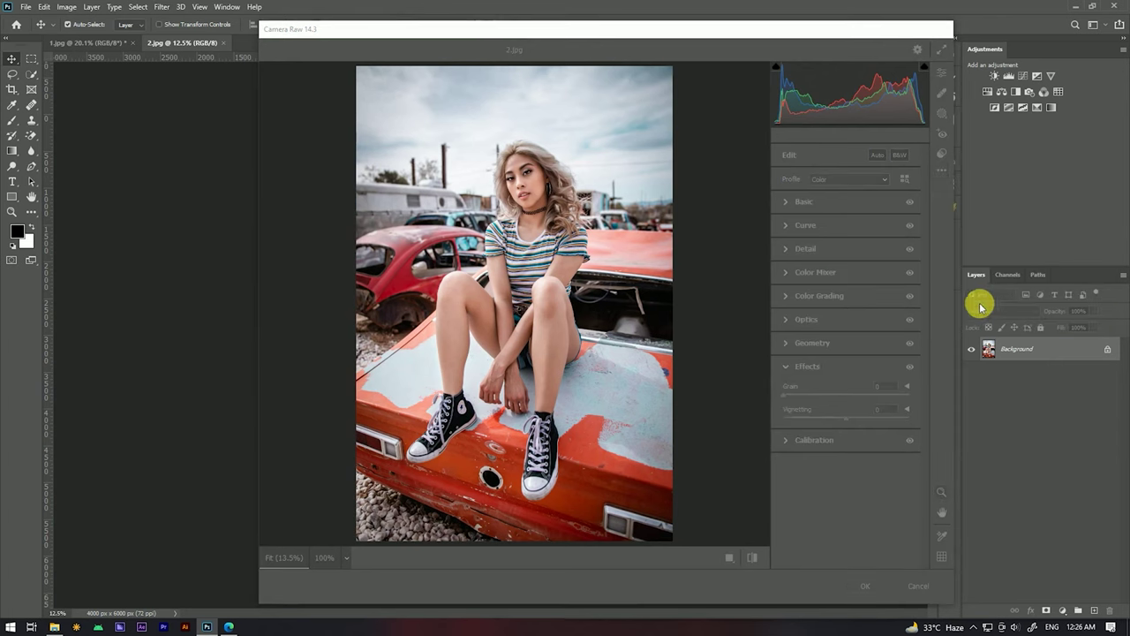
{"action": "left_click", "coordinate": [411, 124]}
{"action": "left_click", "coordinate": [720, 337]}
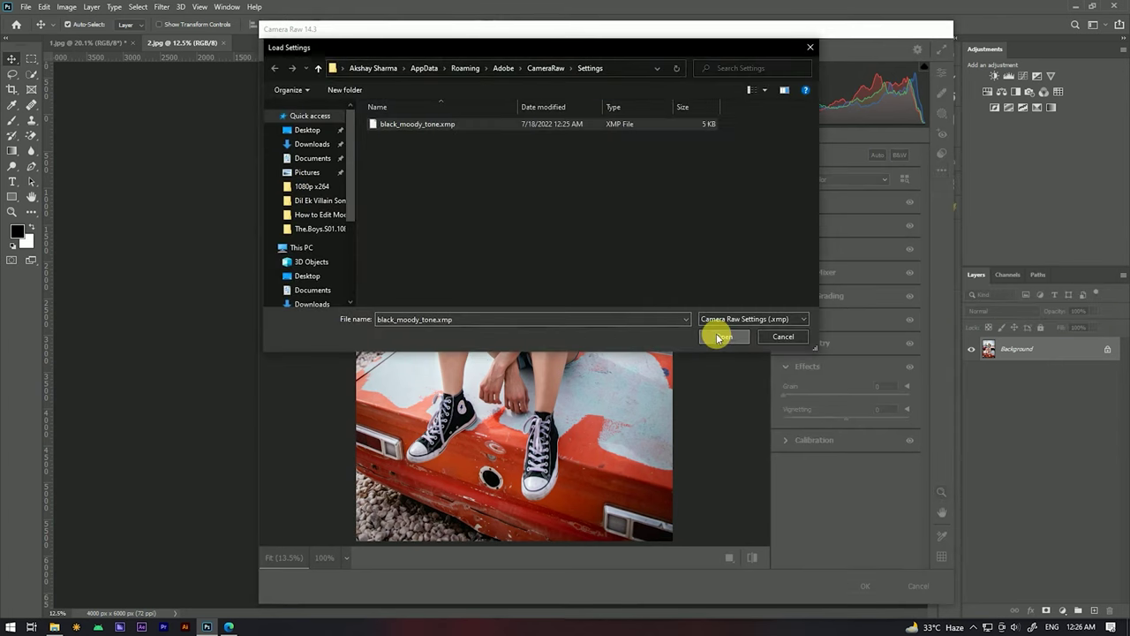
{"action": "left_click", "coordinate": [867, 586]}
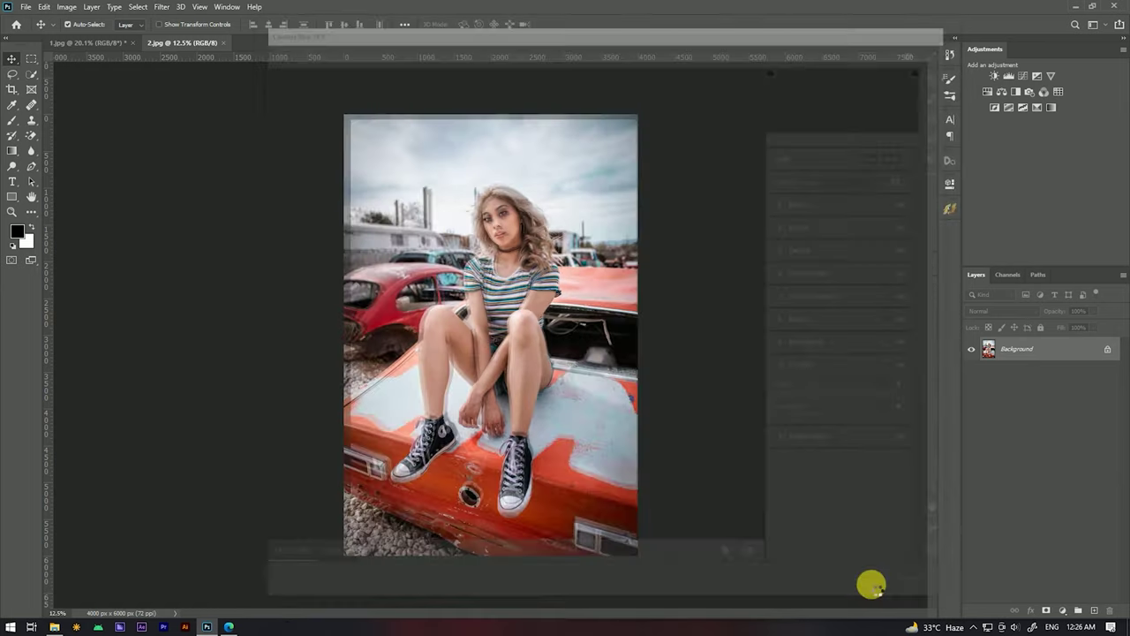